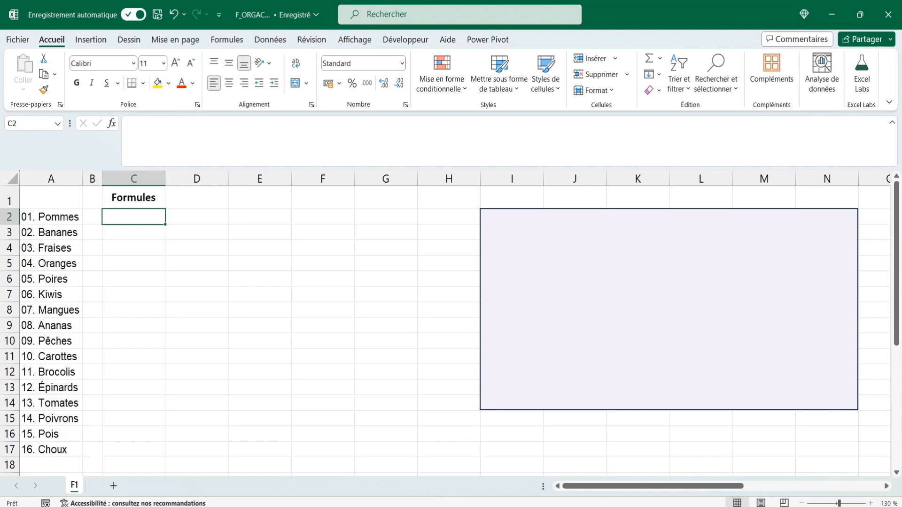
Enter =ORGA.COLS(A2:A17;4) in cell C2 to wrap the product list into columns of four items
type("=")
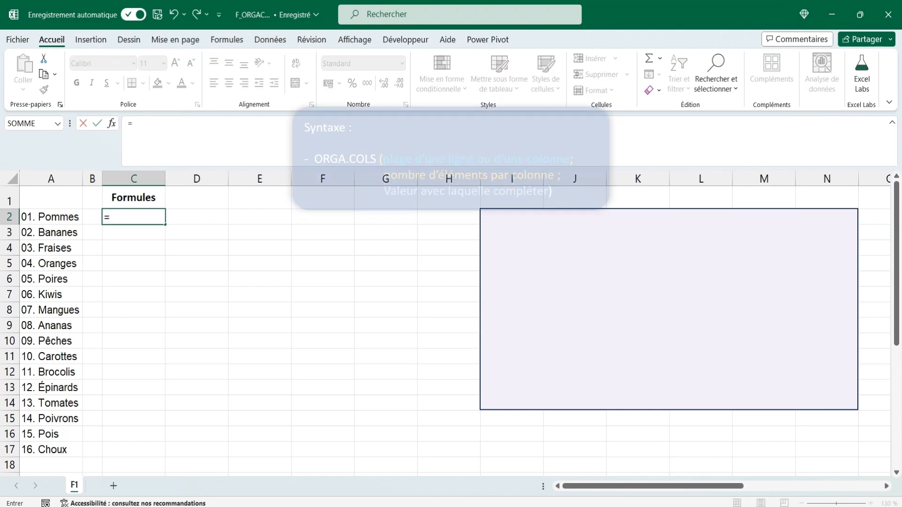
type("orga")
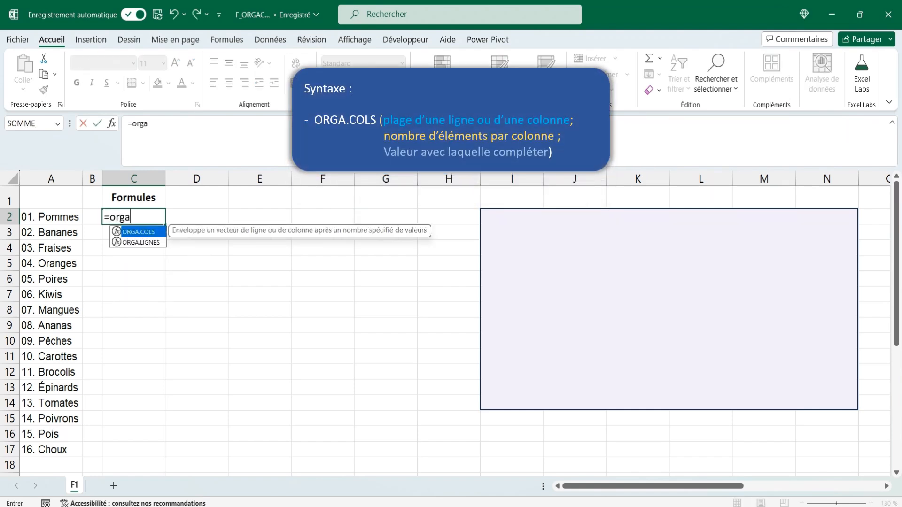
key("Tab")
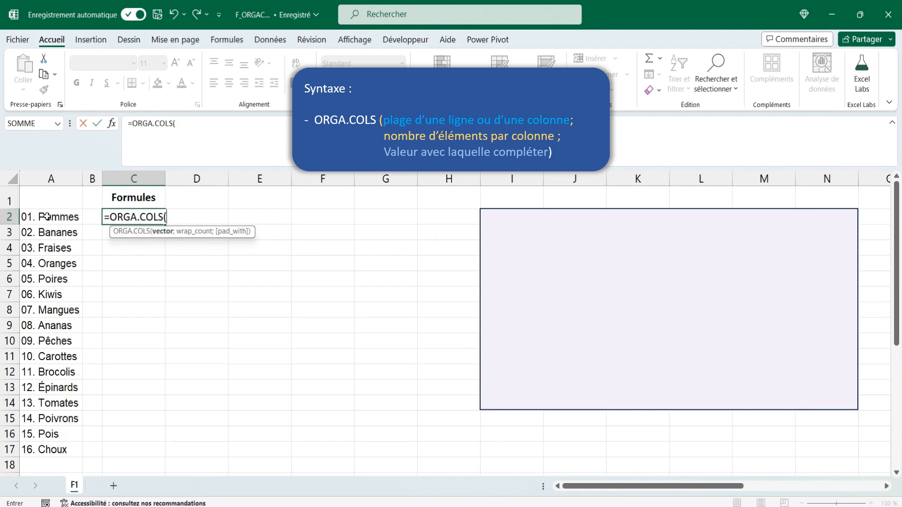
left_click_drag(48, 217, 50, 446)
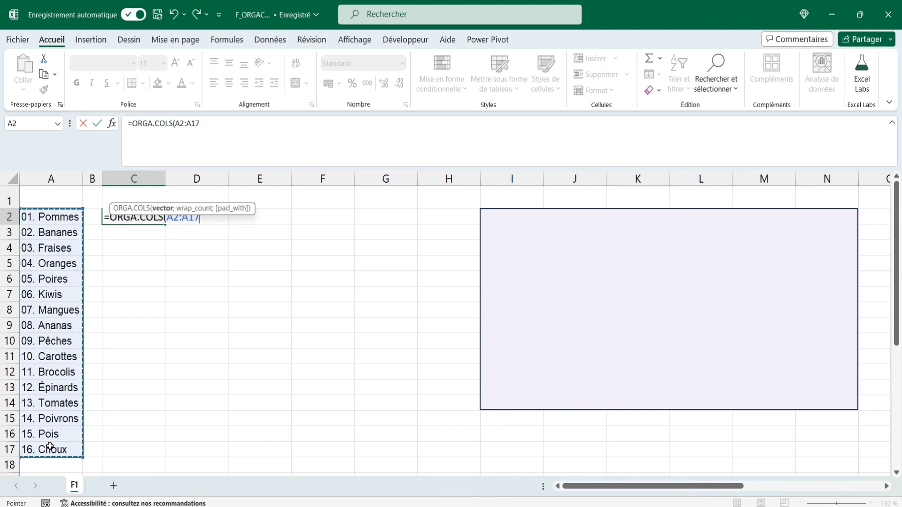
type(";")
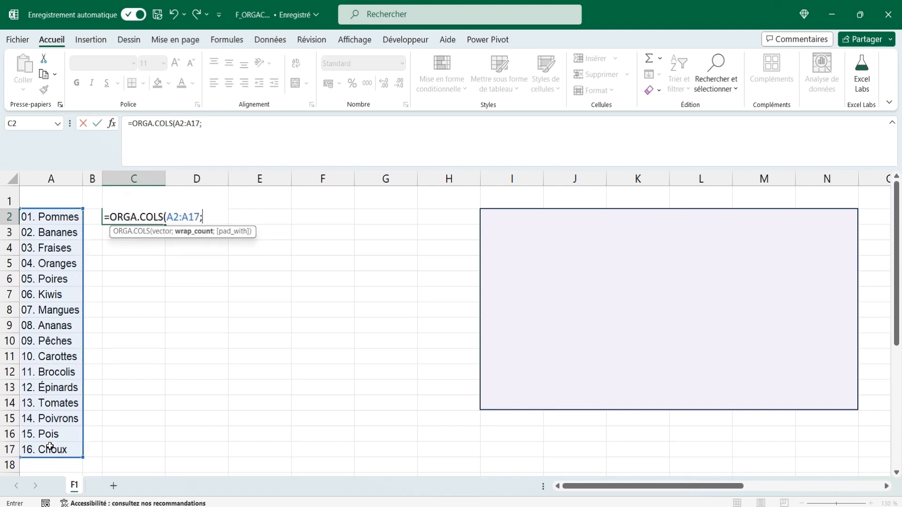
type("4)")
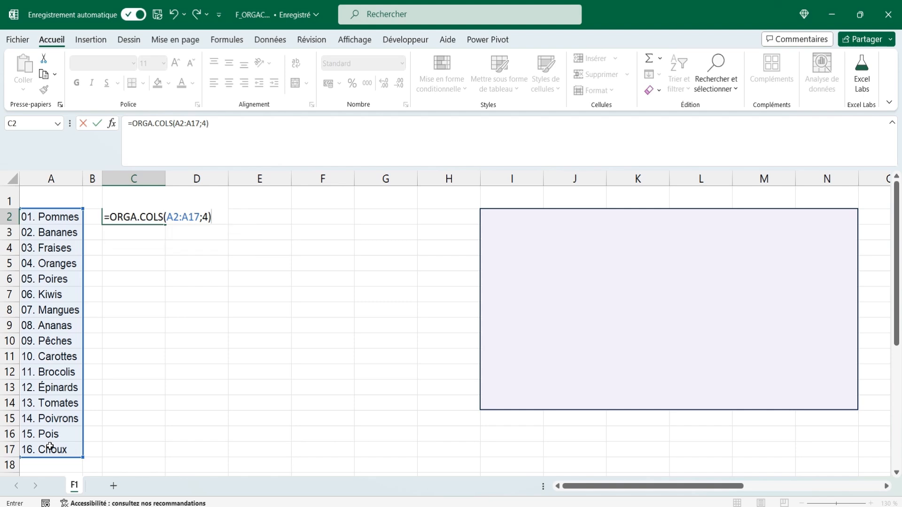
key("Return")
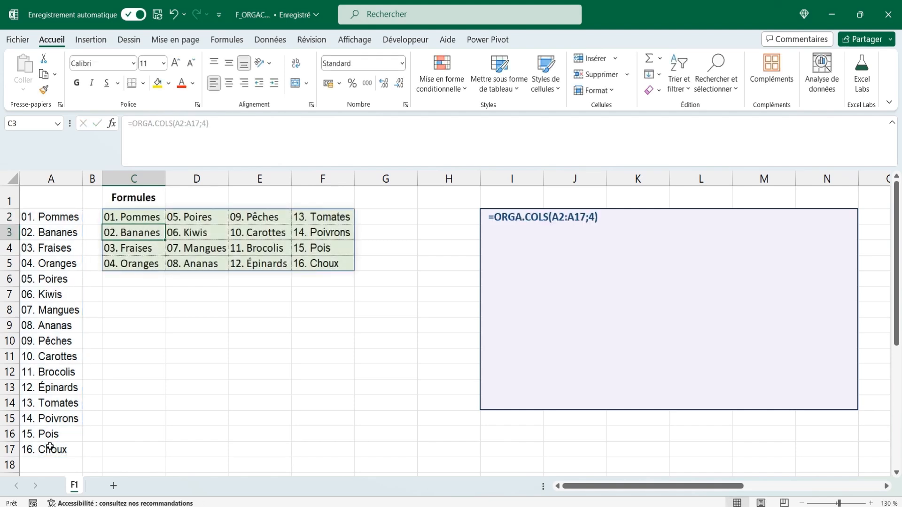
Change the number of items per column in the C2 ORGA.COLS formula to 5
left_click(132, 215)
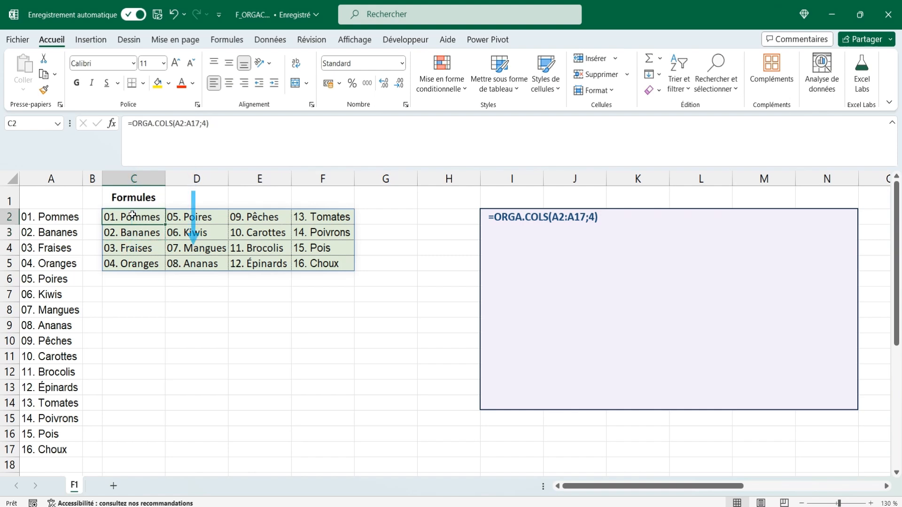
left_click(203, 123)
double_click(204, 123)
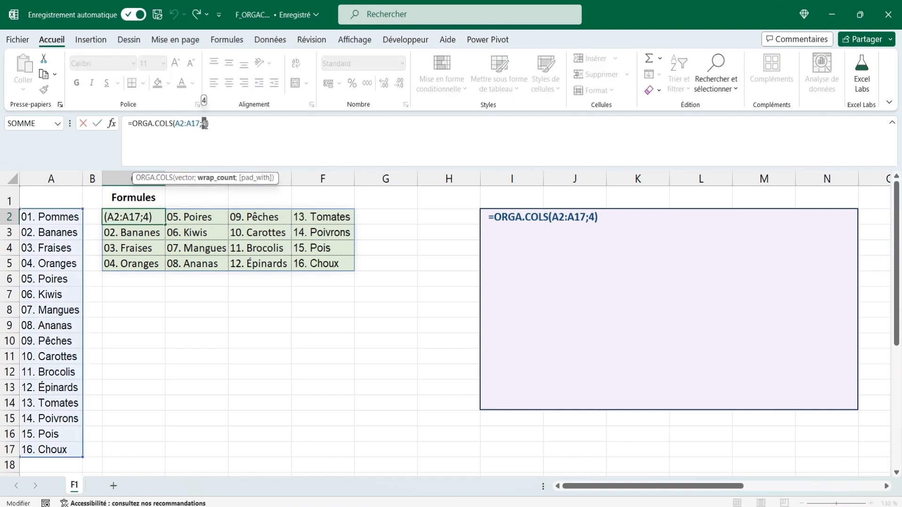
type("5")
key("Return")
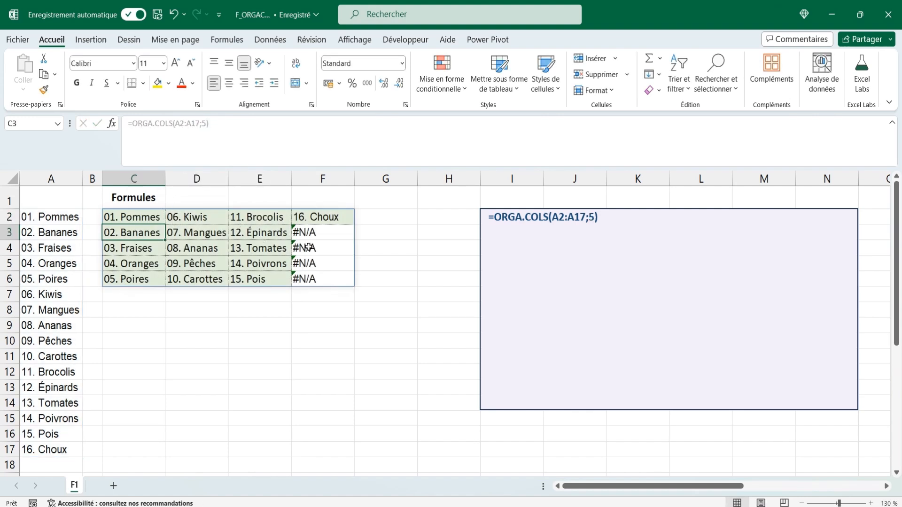
Add "Absent" as the fill value in the C2 formula, making it =ORGA.COLS(A2:A17;5;"Absent")
left_click(326, 233)
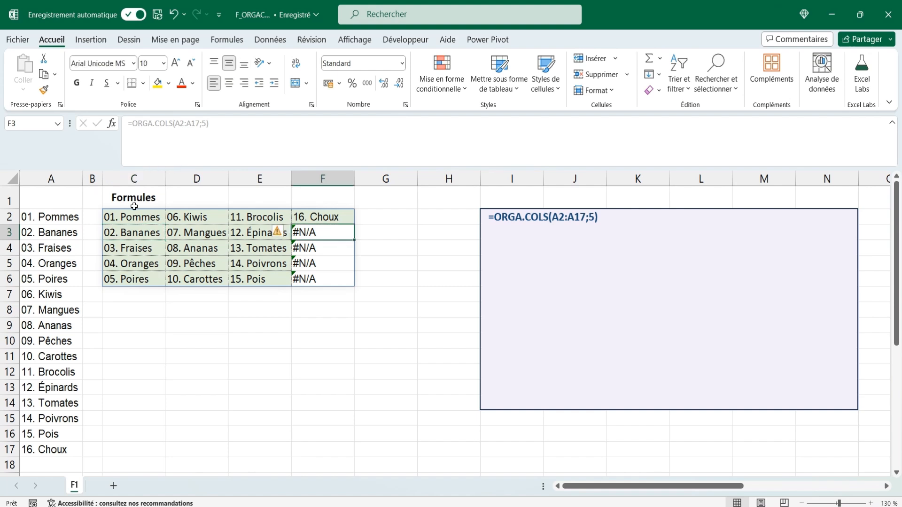
left_click(122, 217)
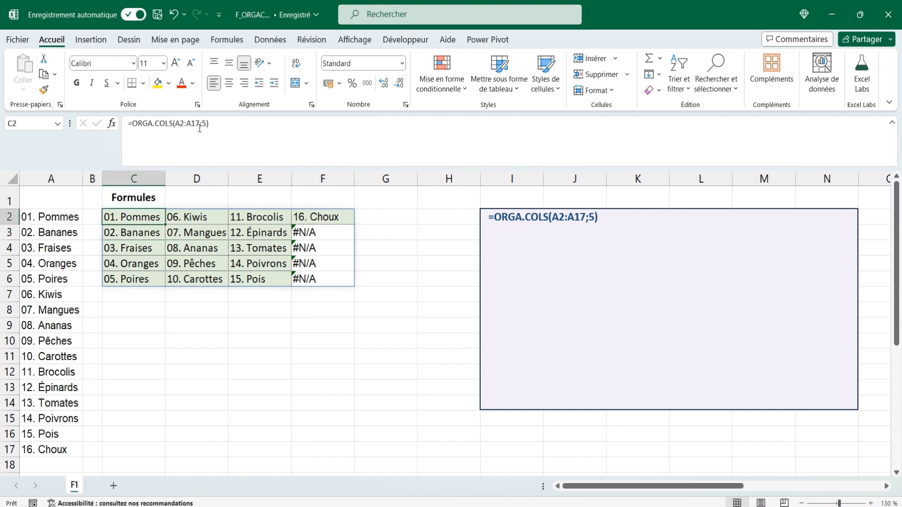
left_click(205, 124)
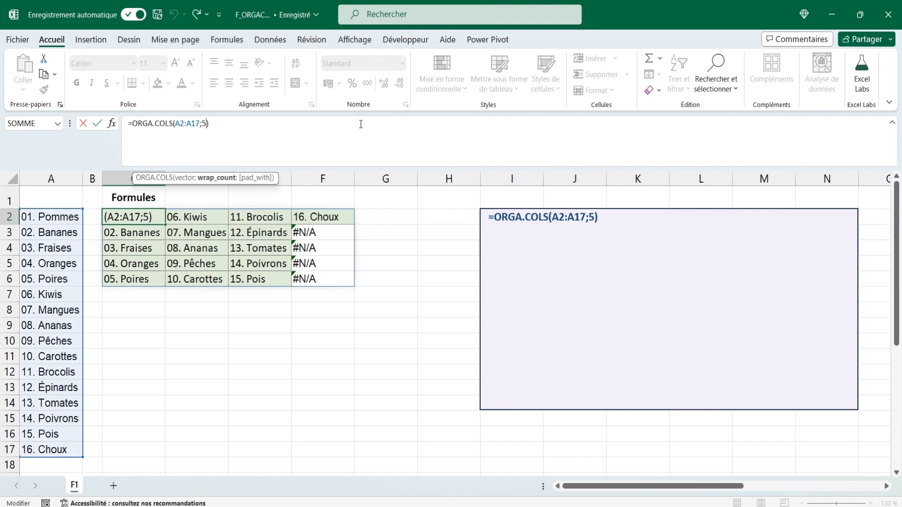
type(";\"Absent\"")
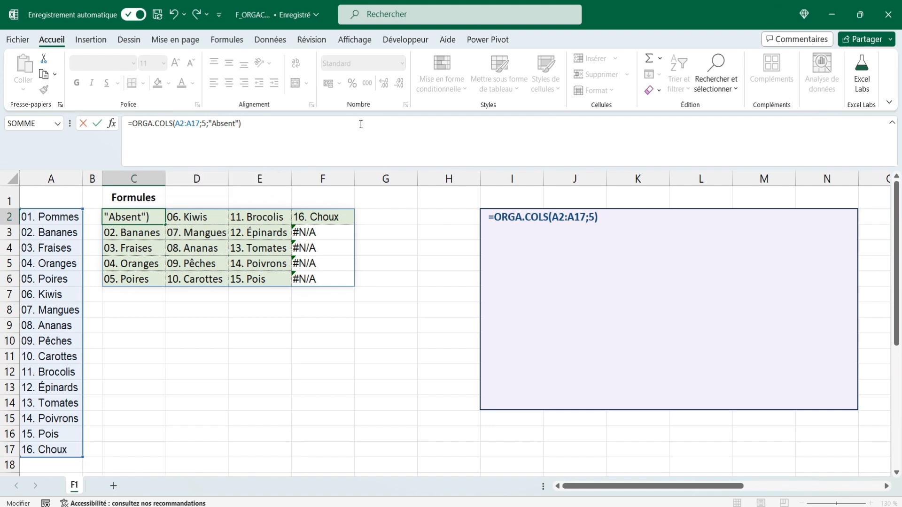
key("Return")
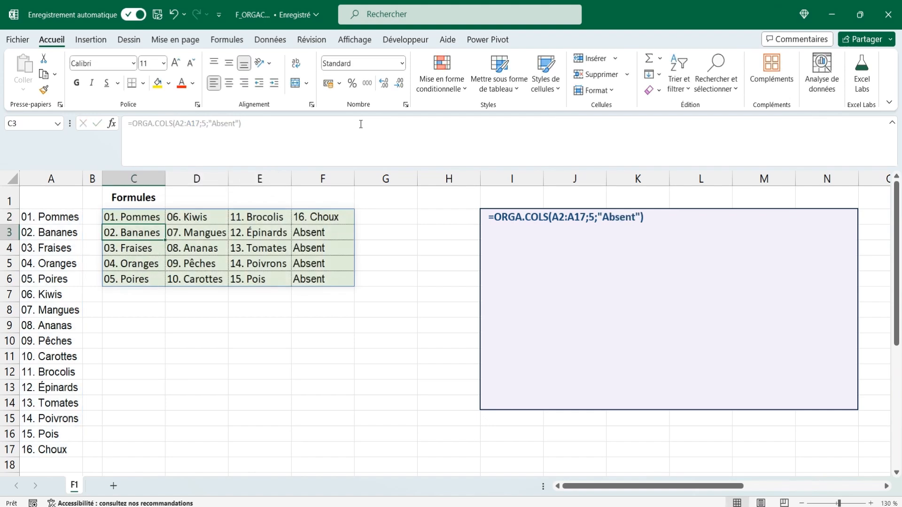
Replace the fill value in the C2 ORGA.COLS formula with an empty text, ""
left_click(141, 216)
left_click_drag(212, 124, 238, 124)
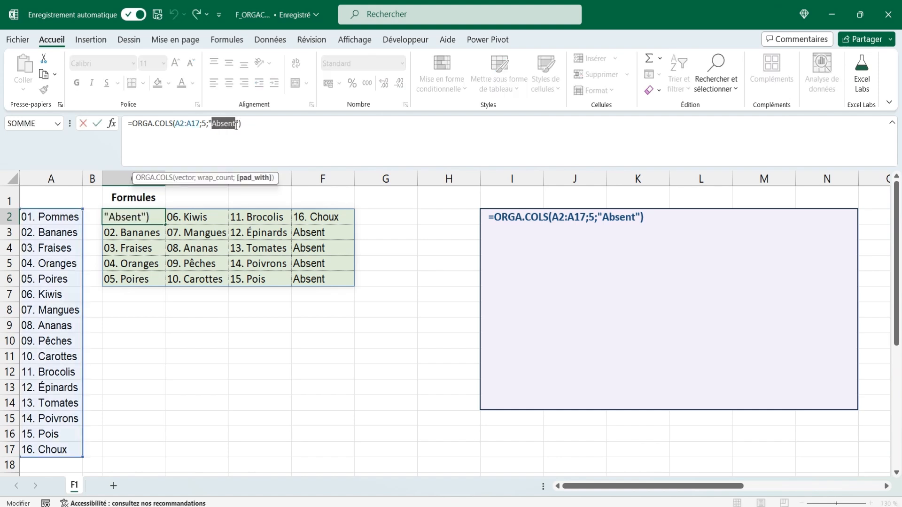
key("BackSpace")
key("Return")
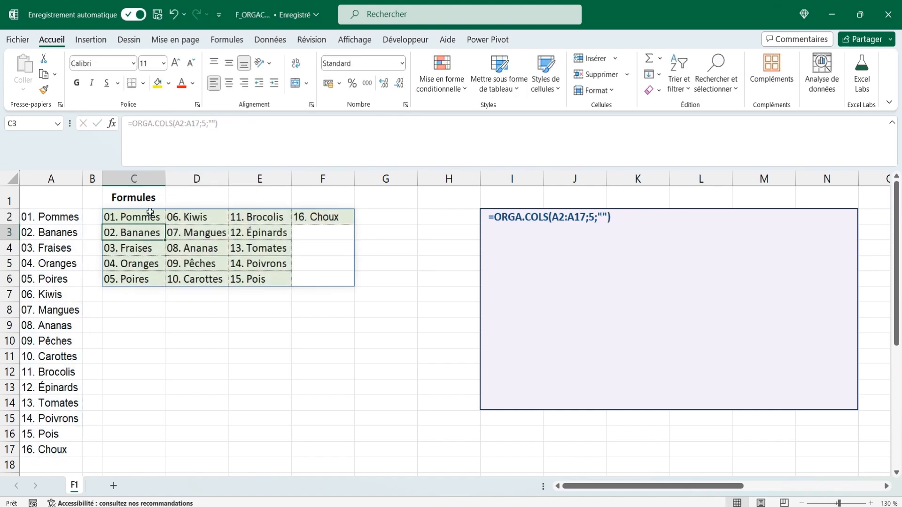
left_click(131, 217)
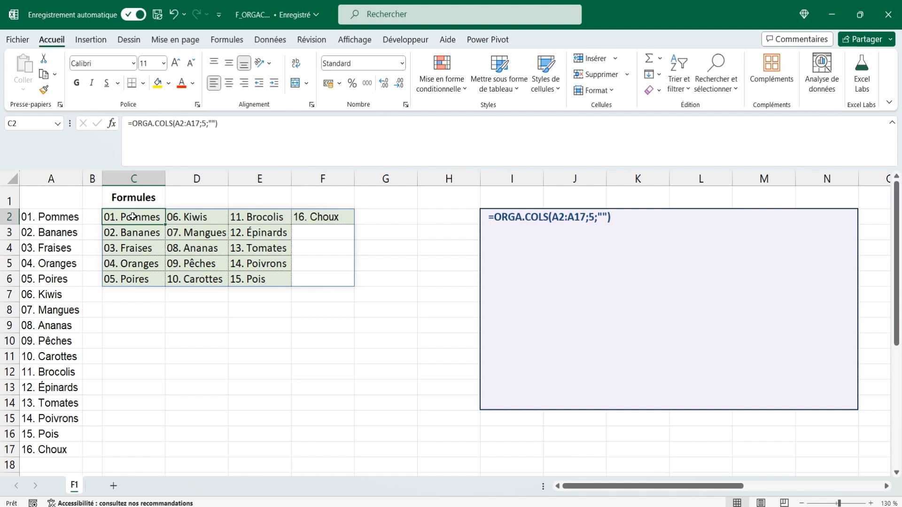
Enter =ORGA.LIGNES(A2:A17;4) in cell C8 to wrap the list into rows of four, and check the first row's order
left_click(130, 310)
type("=org")
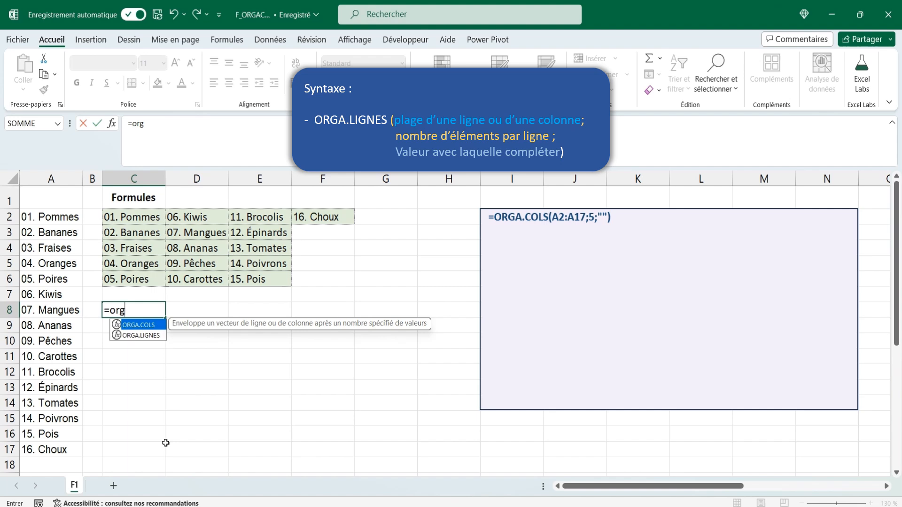
key("Down")
key("Tab")
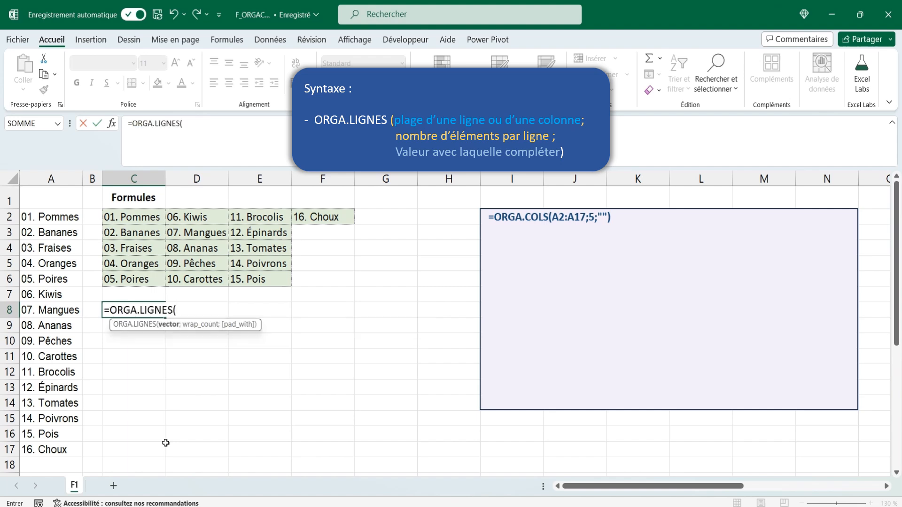
left_click_drag(32, 216, 47, 449)
type(";")
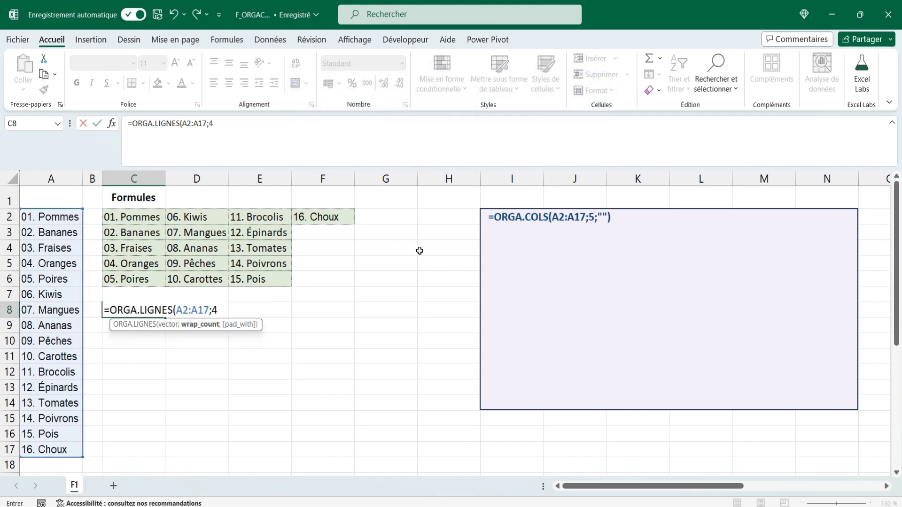
type("4)")
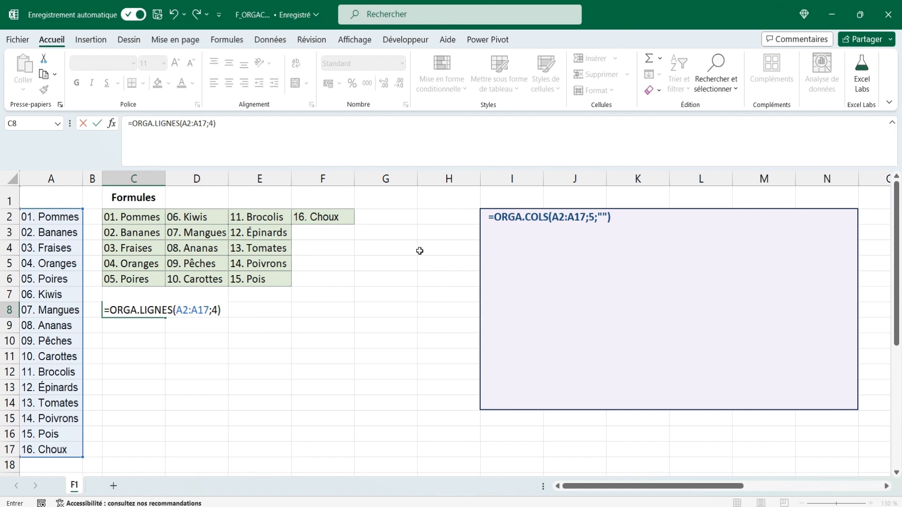
key("Return")
left_click_drag(113, 312, 195, 310)
left_click(195, 310)
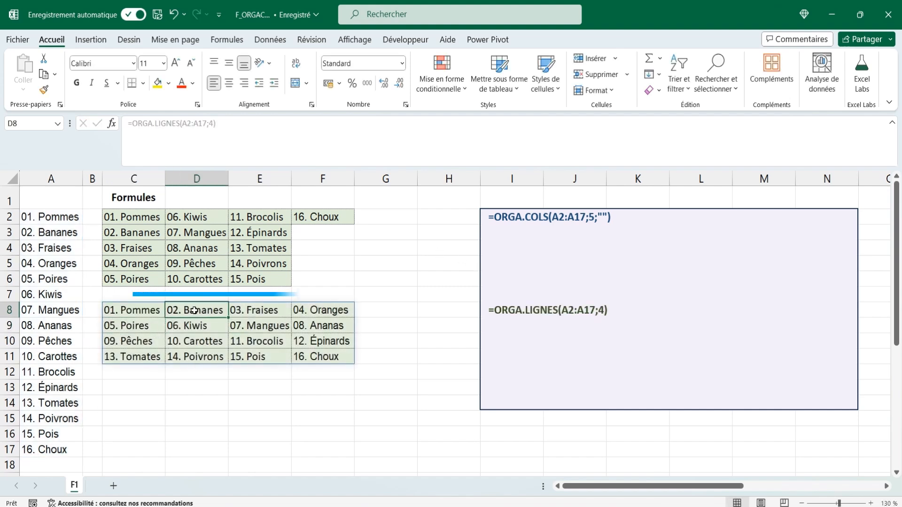
left_click(301, 307)
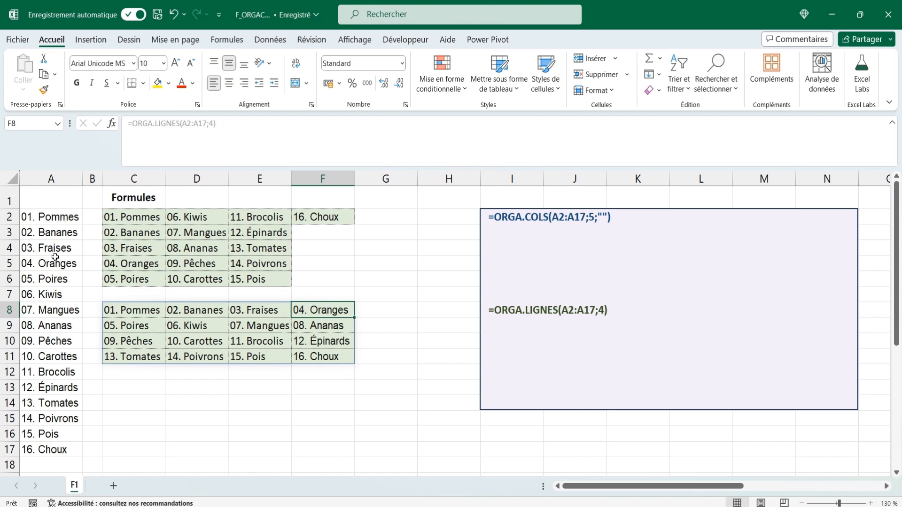
Change the number of items per row in the C8 ORGA.LIGNES formula to 6
left_click(129, 308)
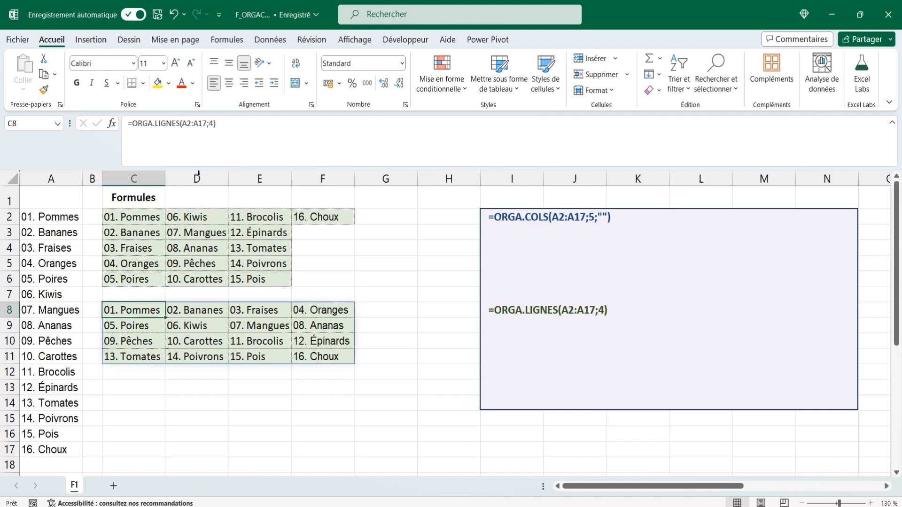
left_click(209, 124)
double_click(211, 124)
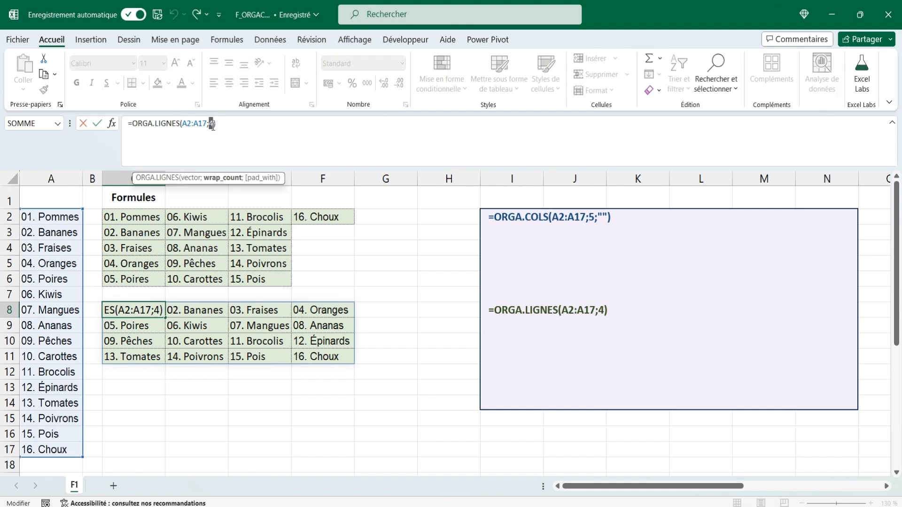
type("6")
key("Return")
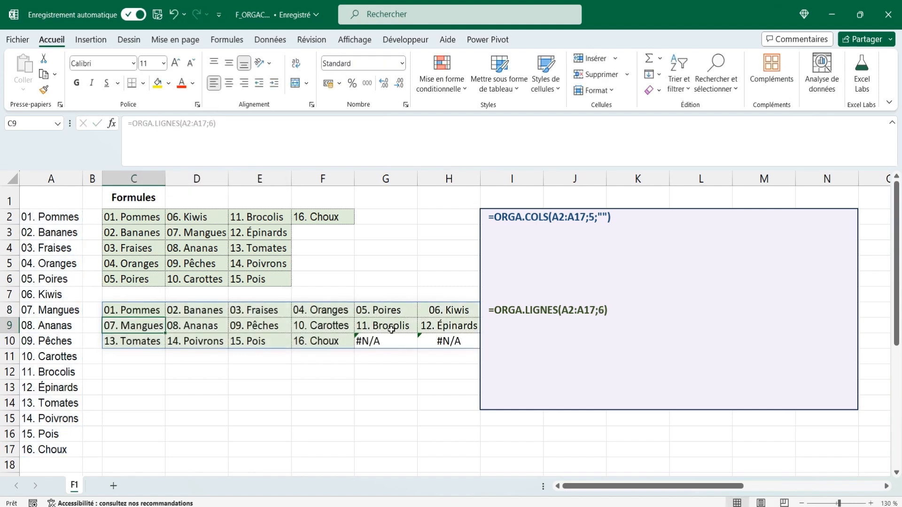
Add an empty text as the fill value in C8, making the formula =ORGA.LIGNES(A2:A17;6;"")
left_click(383, 342)
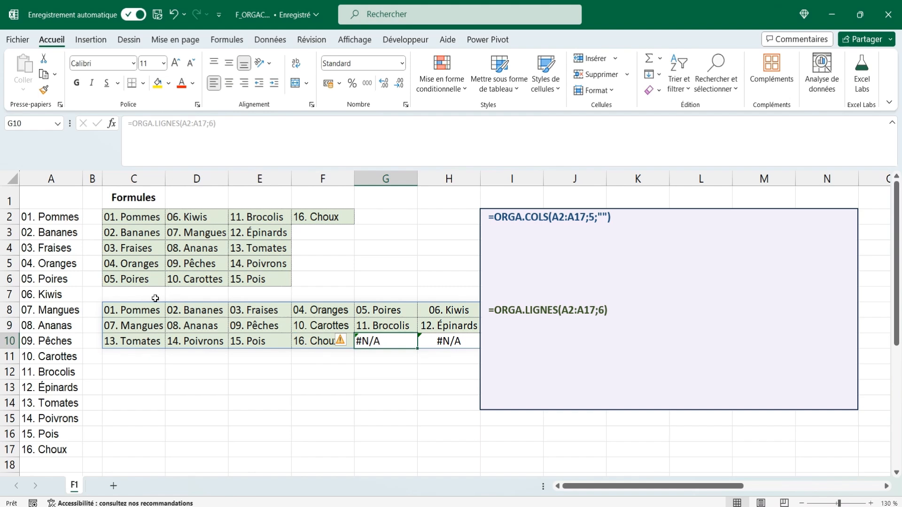
left_click(139, 309)
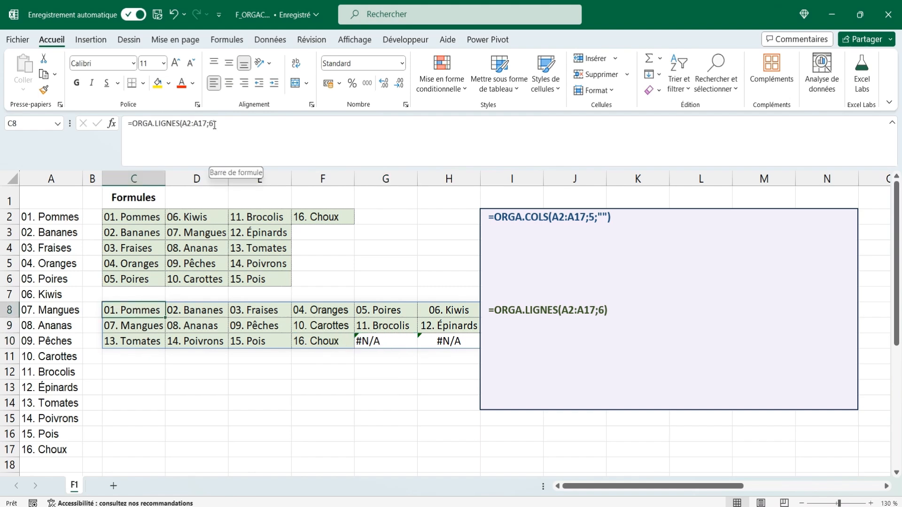
left_click(215, 126)
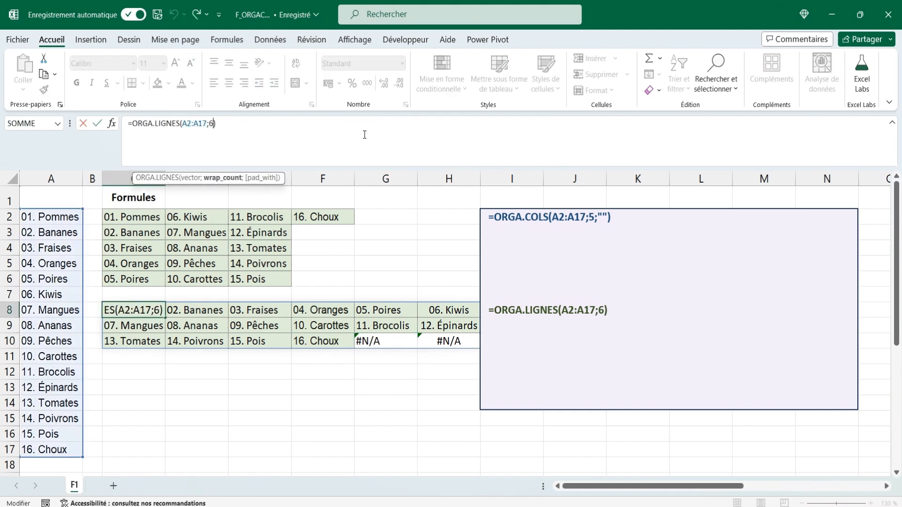
type(";\"\"")
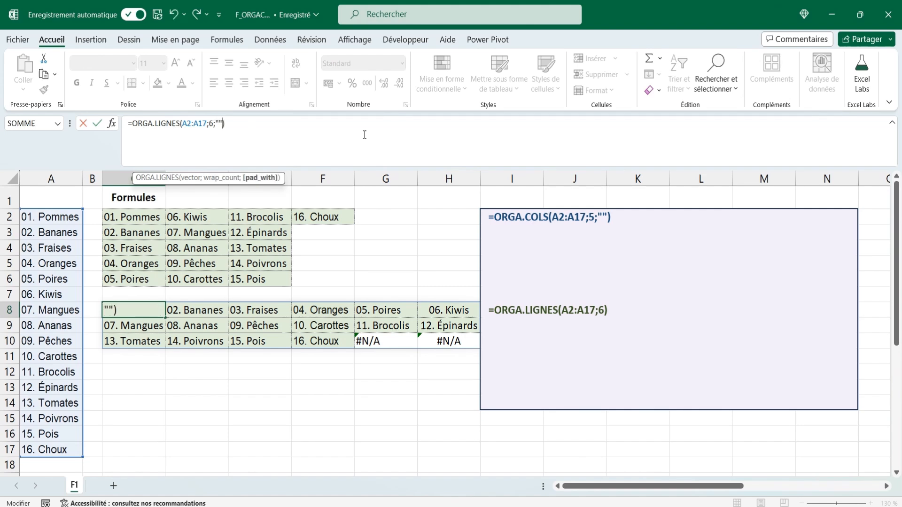
key("Return")
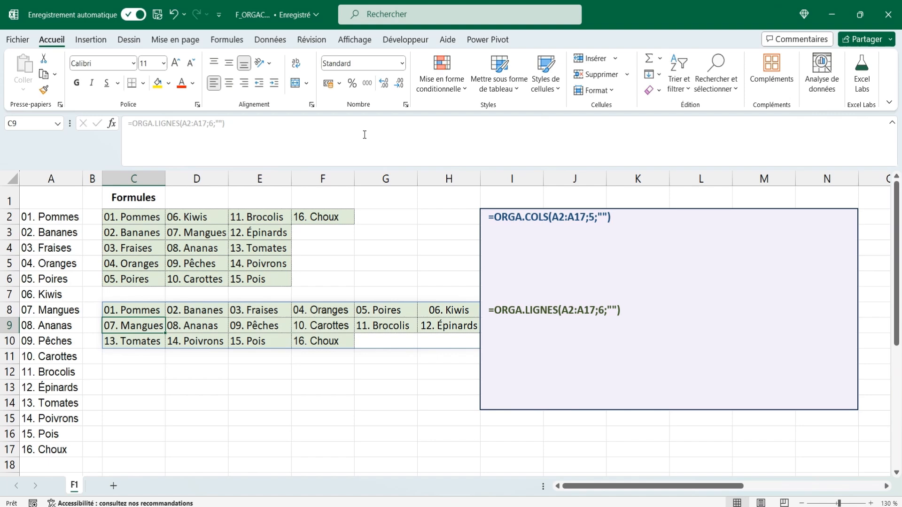
left_click(120, 217)
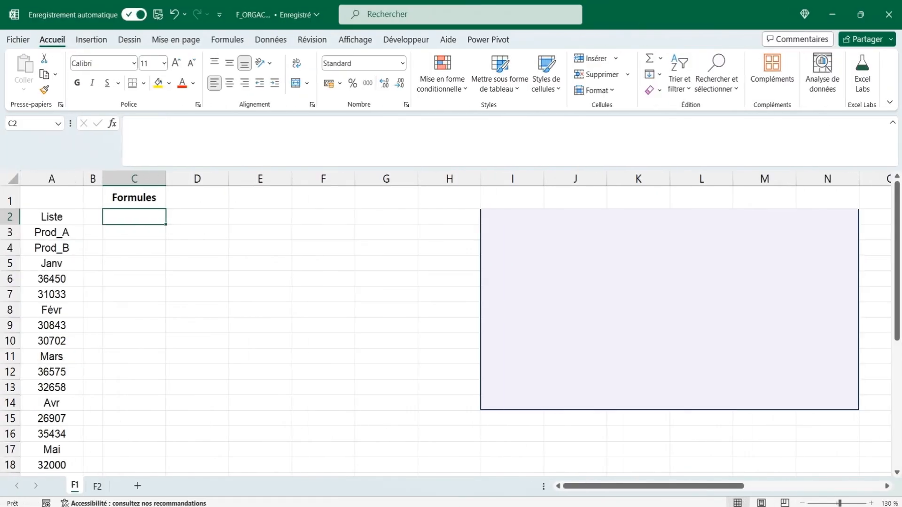
Examine the repeating groups of headers, months and product values in column A, and select cell C2
left_click_drag(62, 219, 61, 242)
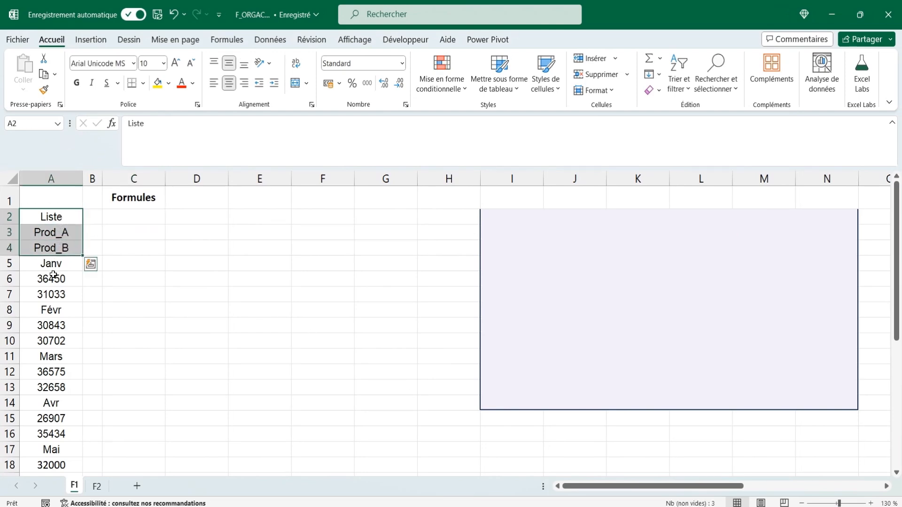
left_click(52, 264)
left_click_drag(52, 264, 53, 342)
left_click(53, 311)
left_click(133, 218)
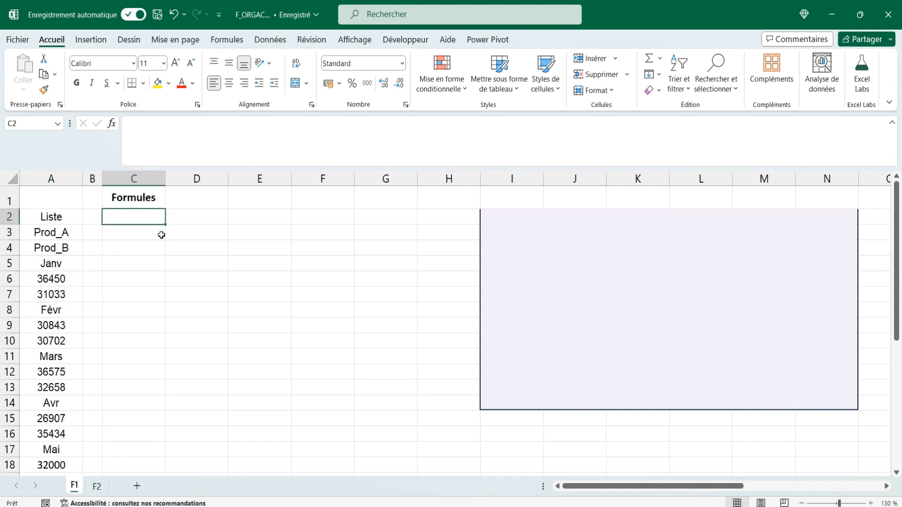
Enter =ORGA.COLS(A2:A22;3) in cell C2 to wrap the list into columns of three, and check the first column's order
type("=or")
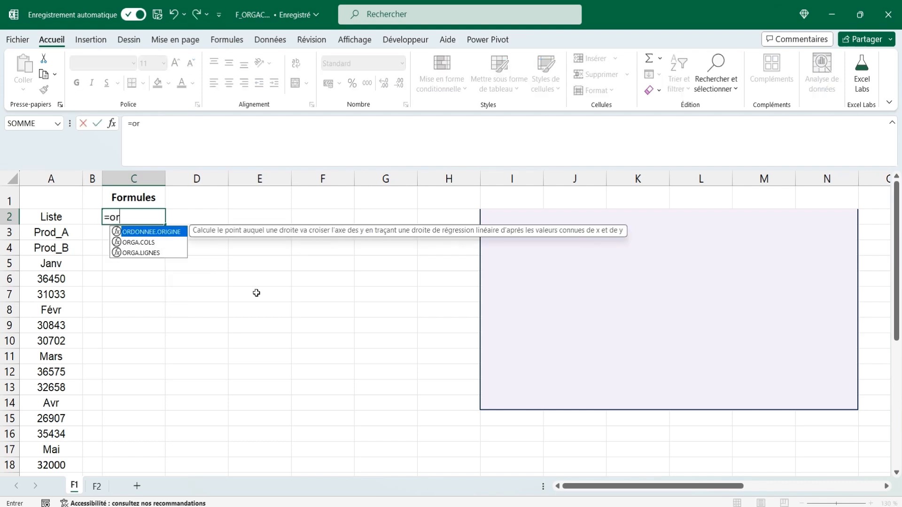
type("g")
key("Tab")
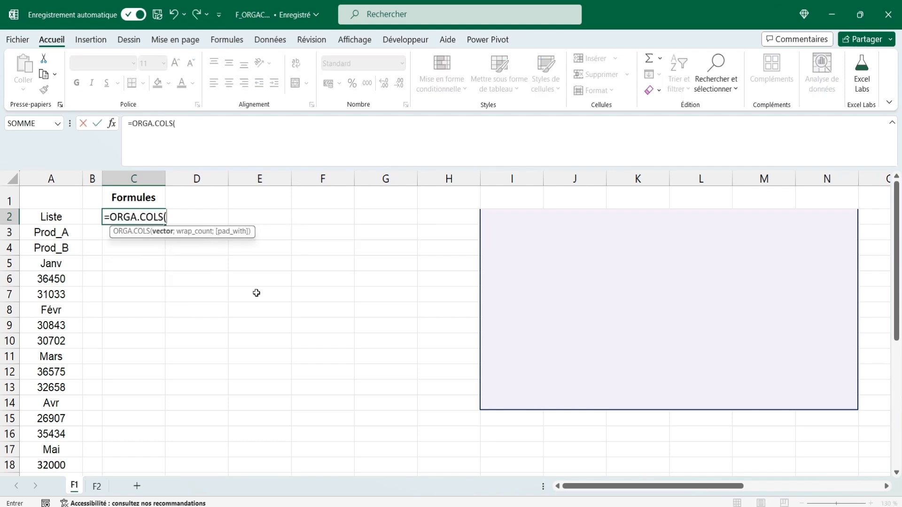
left_click_drag(49, 216, 61, 429)
scroll(203, 308, "up", 2)
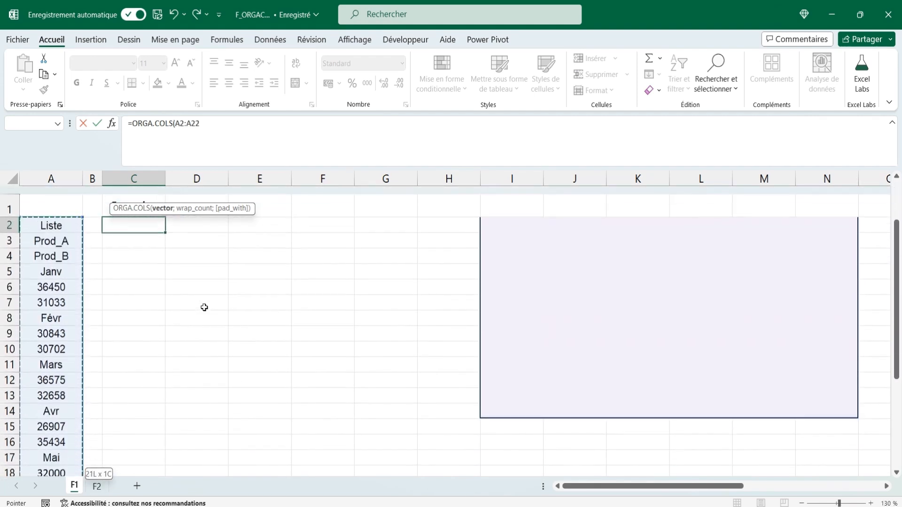
type(";")
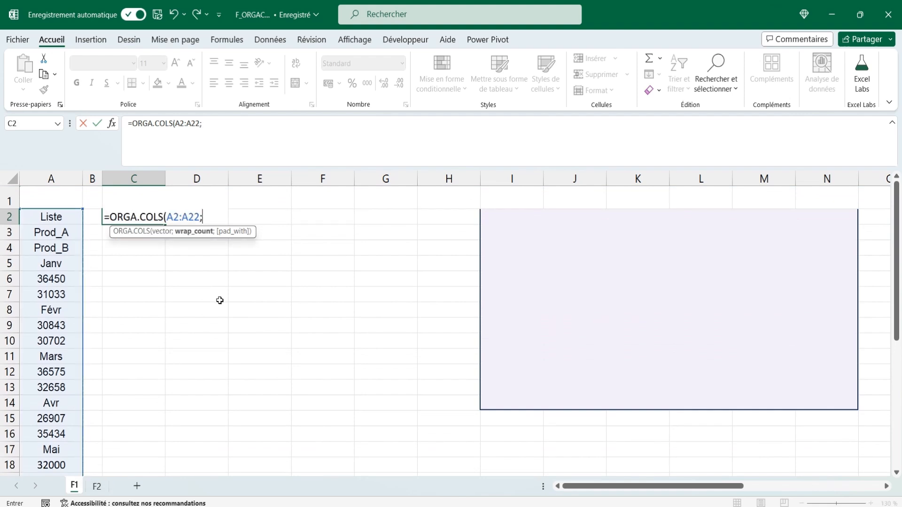
type("3)")
key("Return")
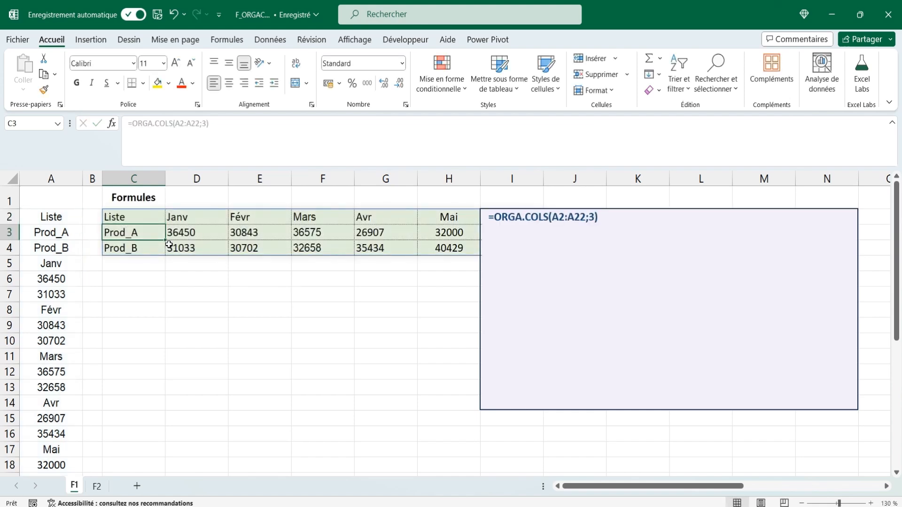
left_click(134, 218)
left_click_drag(132, 231, 133, 250)
left_click(132, 252)
left_click(187, 216)
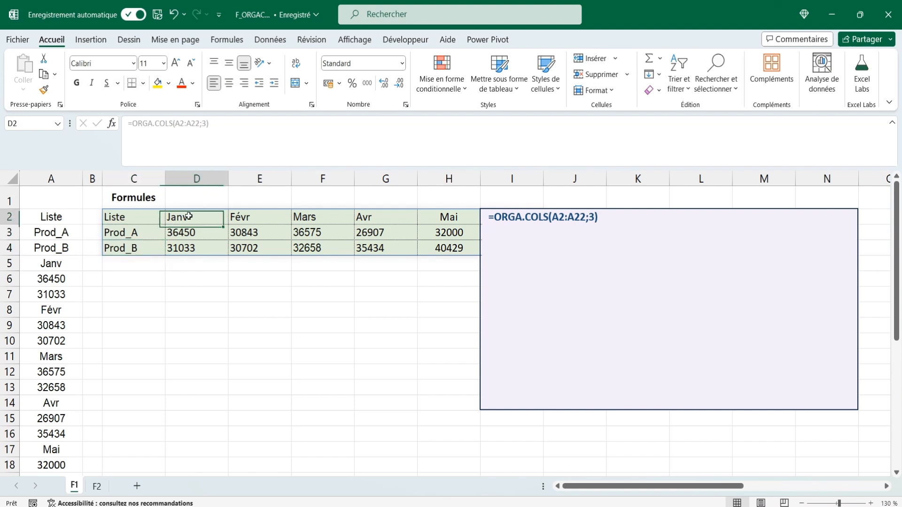
Enter =ORGA.LIGNES(A2:A22;3) in cell C6 to wrap the list into rows of three, and check its first column and header row
left_click(126, 273)
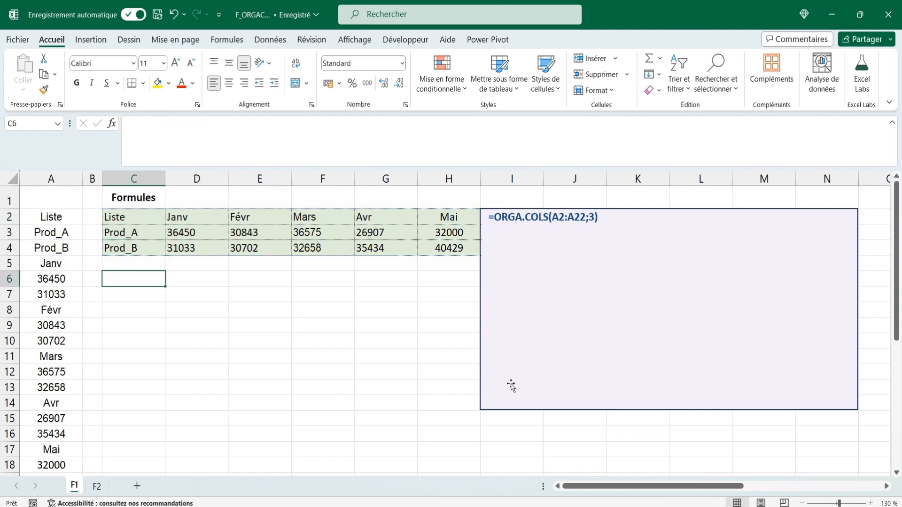
type("=org")
key("Down")
key("Tab")
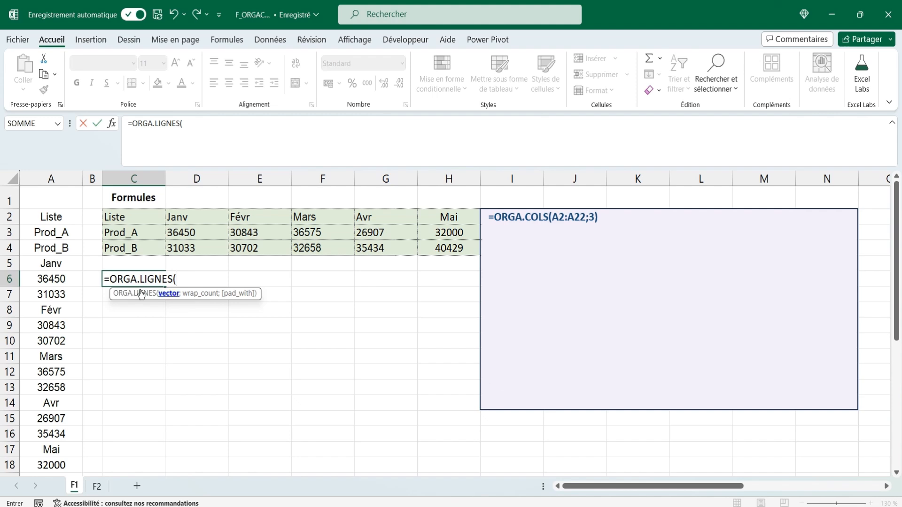
left_click_drag(47, 217, 61, 459)
type(";3")
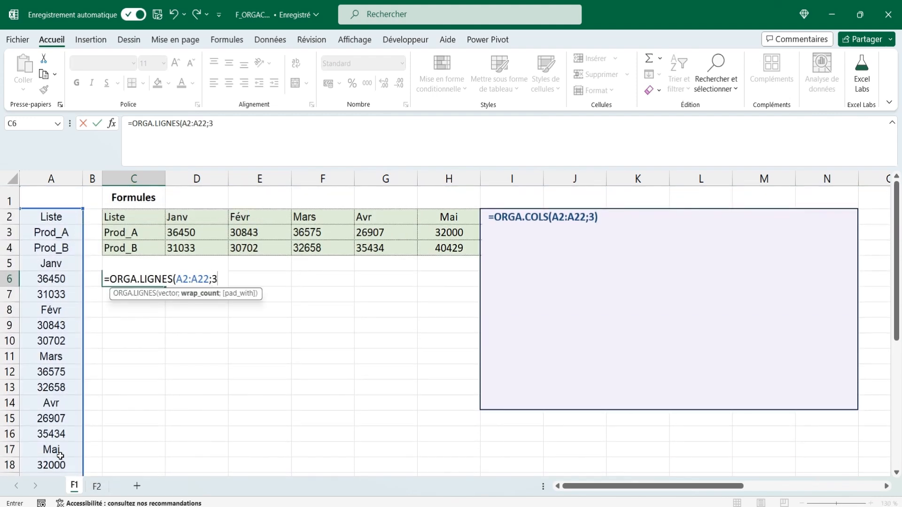
type(")")
key("Return")
left_click(127, 278)
left_click_drag(138, 295, 144, 369)
left_click_drag(133, 278, 267, 282)
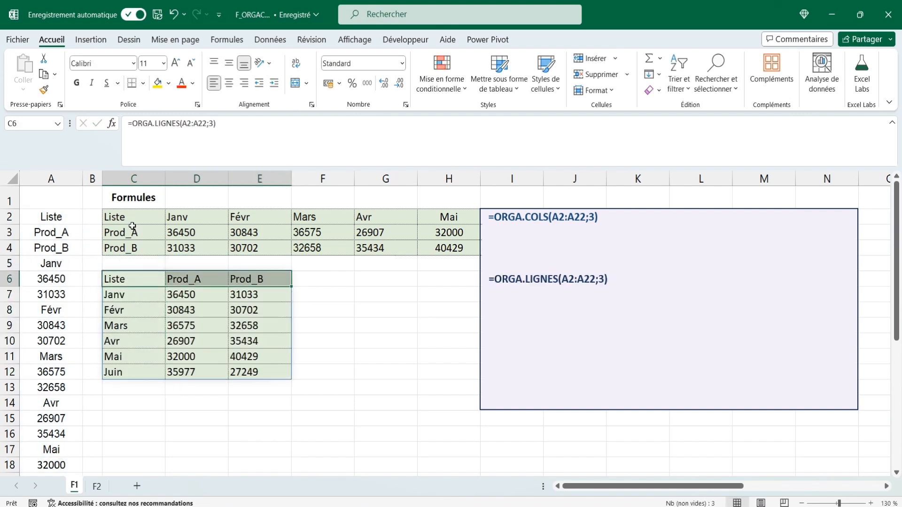
left_click(125, 214)
key("ctrl+c")
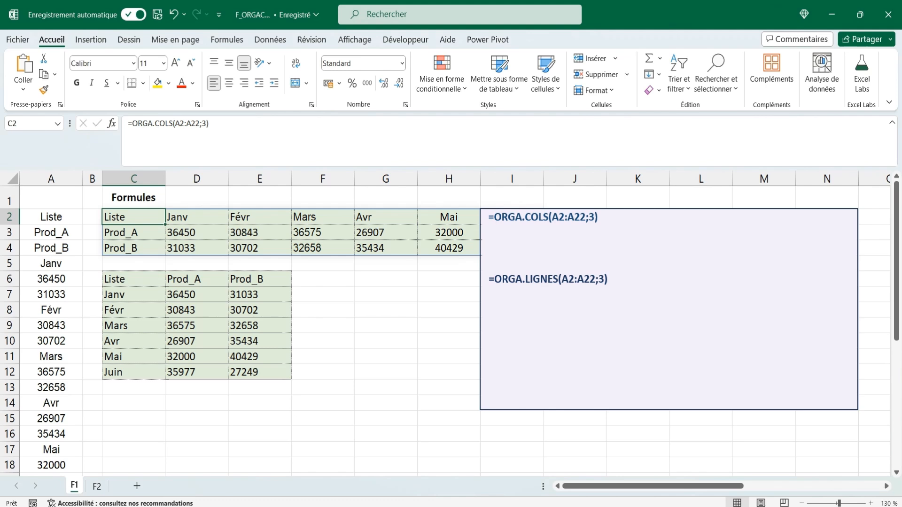
Fill G6:G12 with the header Prod_C and the values 25000, 27500, 32000, 33000, 34000 and 23000
left_click(385, 280)
type("Prod_C")
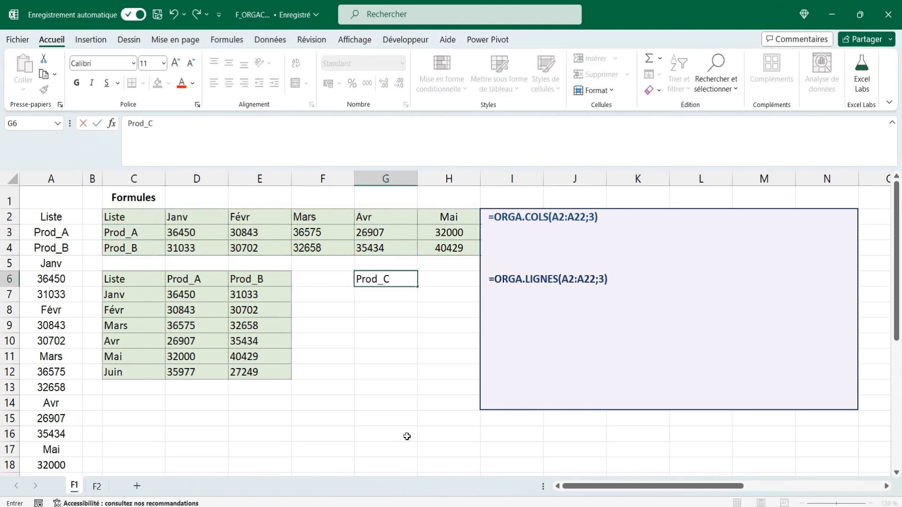
key("Return")
type("25000")
key("Return")
type("27500")
key("Return")
type("32000")
key("Return")
type("33000")
key("Return")
type("34")
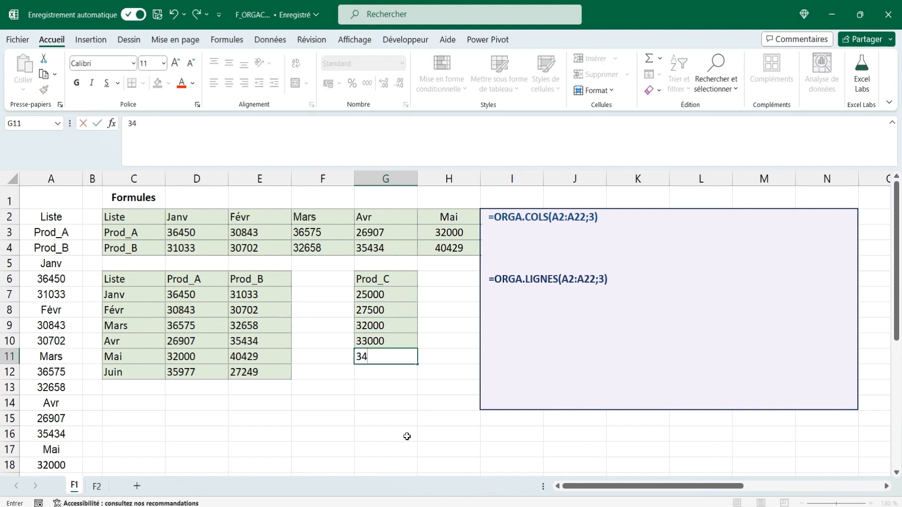
type("000")
key("Return")
type("23000")
key("Return")
Wrap the C6 formula in ASSEMB.H to append the Prod_C column, making it =ASSEMB.H(ORGA.LIGNES(A2:A22;3);G6:G12)
left_click(130, 282)
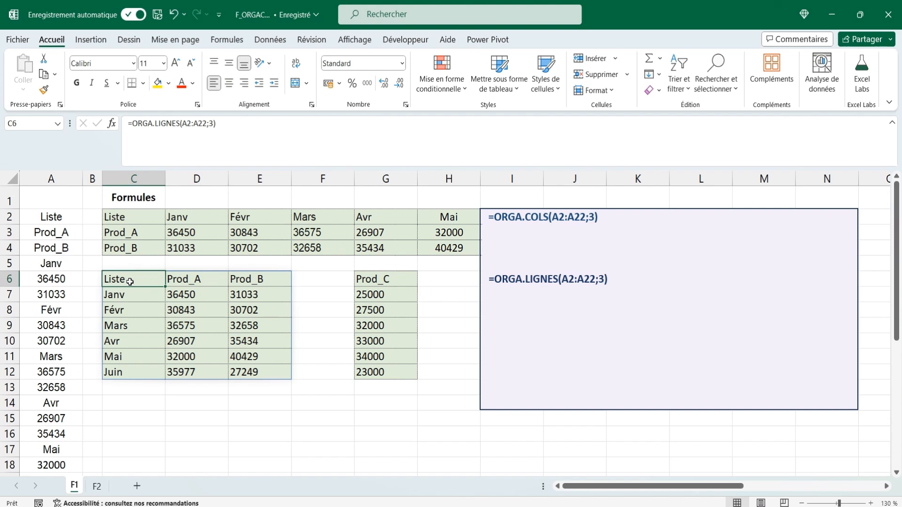
left_click_drag(133, 123, 385, 178)
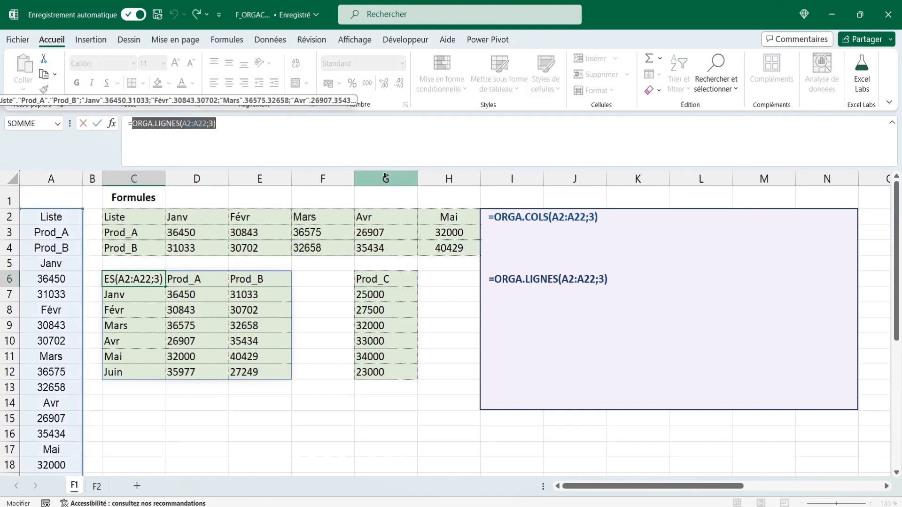
key("Left")
type("assemb.")
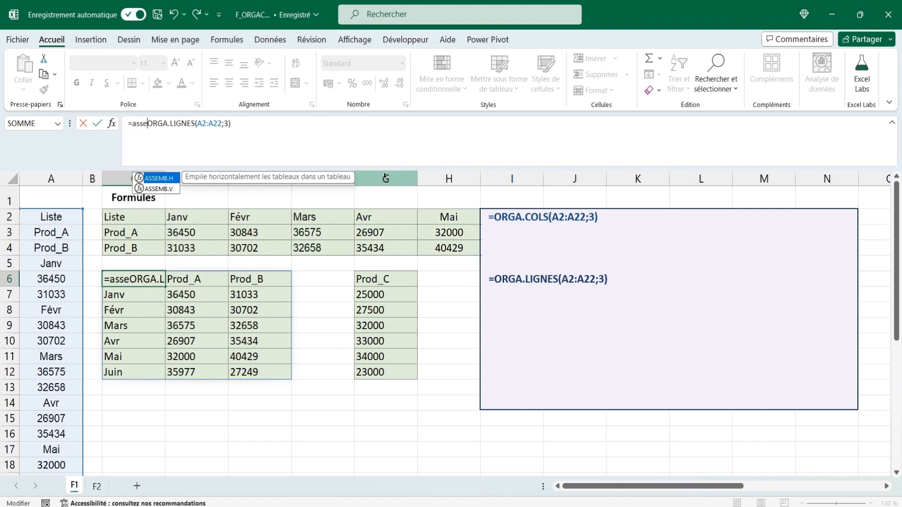
type("h(")
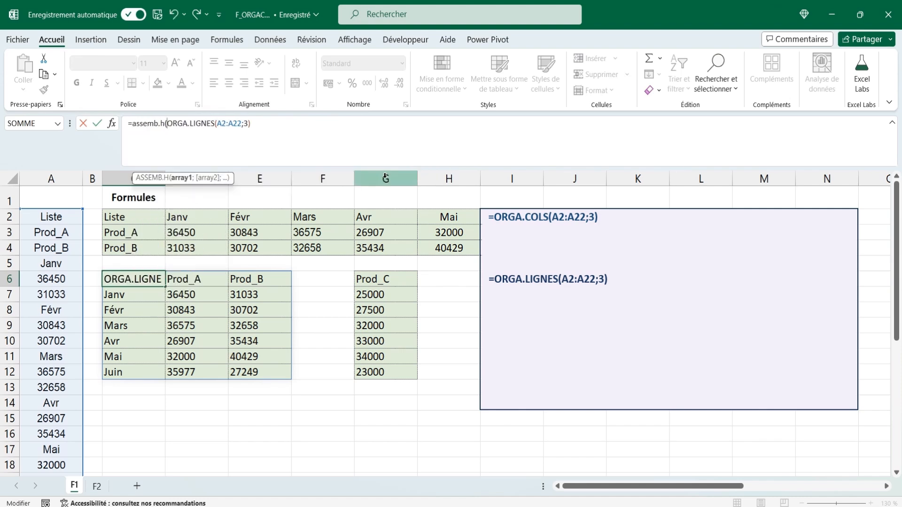
left_click(275, 123)
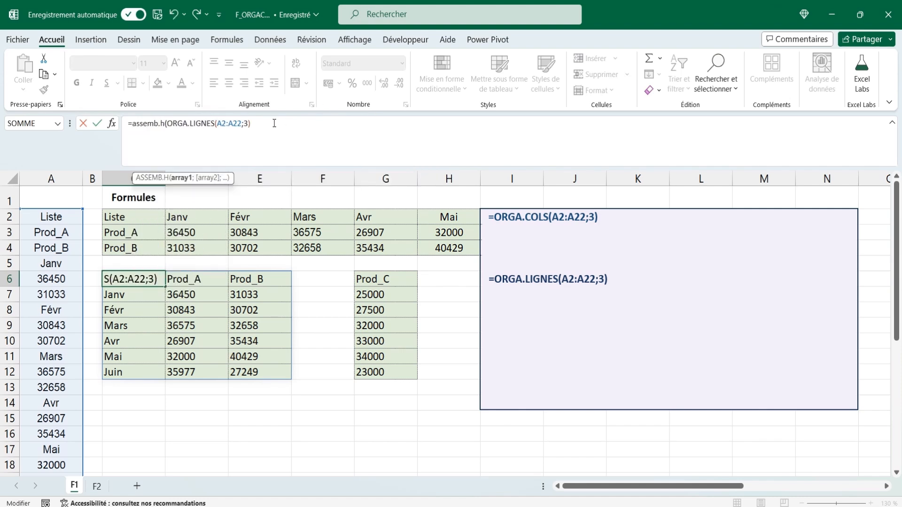
type(";")
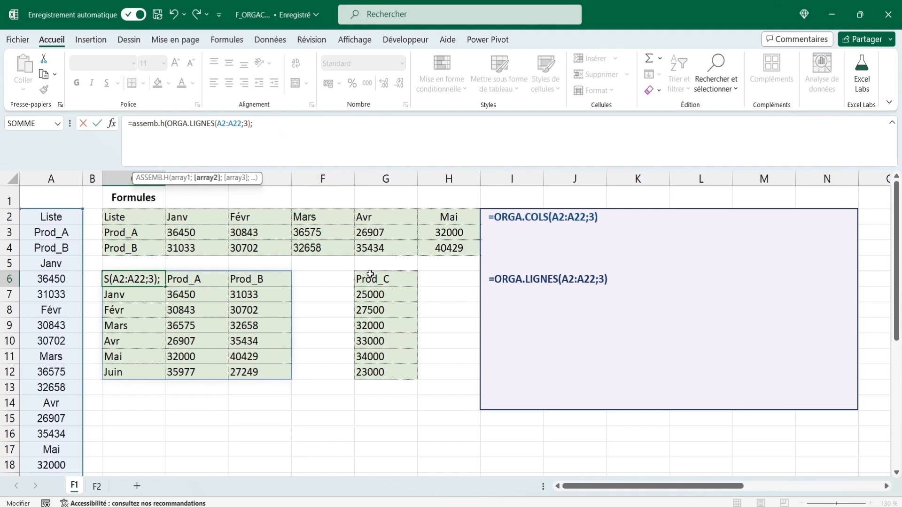
left_click_drag(373, 275, 379, 372)
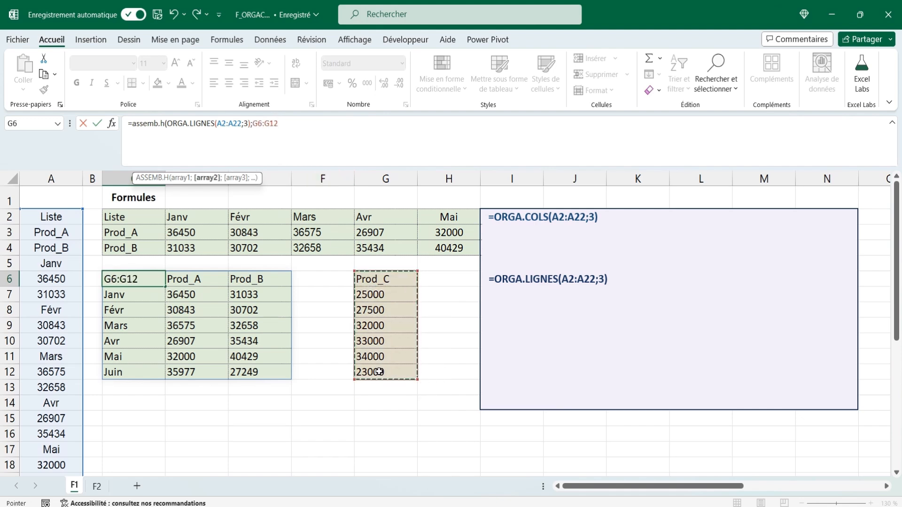
type(")")
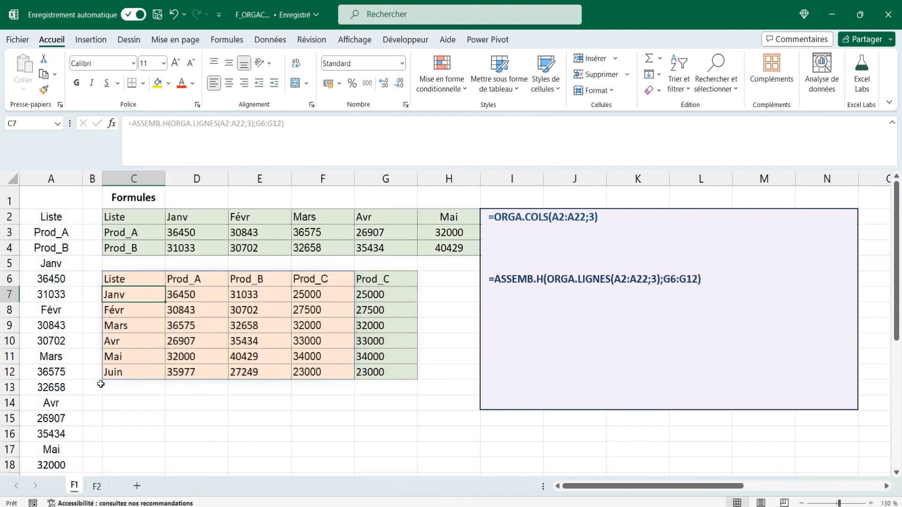
Wrap the C6 formula in DANSCOL, making it =DANSCOL(ASSEMB.H(ORGA.LIGNES(A2:A22;3);G6:G12)), and check the resulting single-column list
left_click(125, 279)
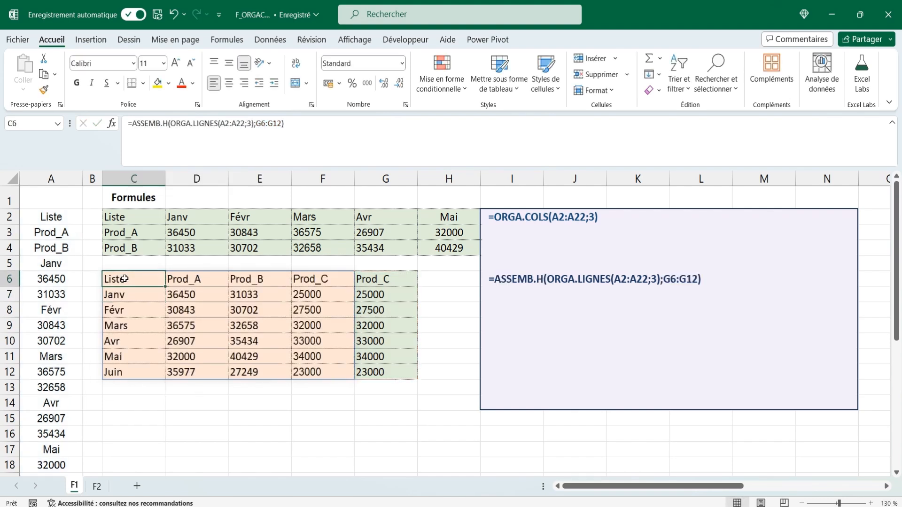
left_click(134, 124)
key("Escape")
left_click(134, 124)
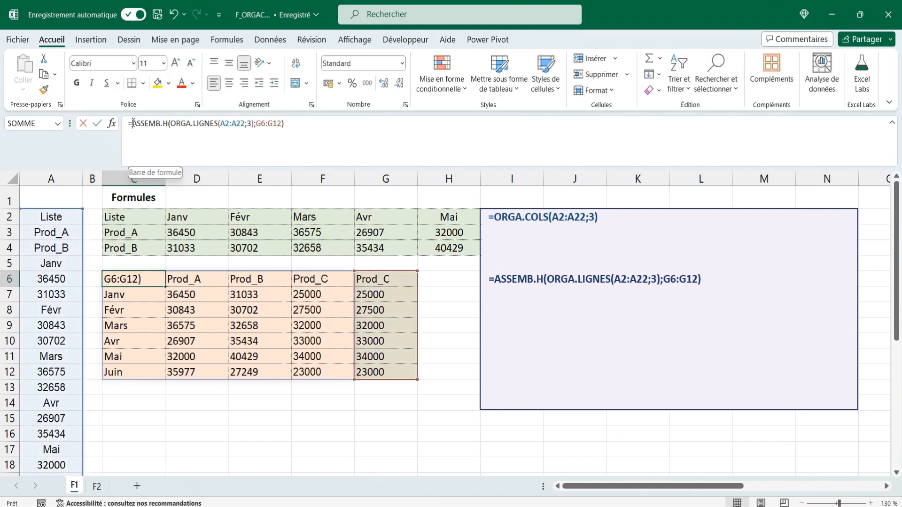
type("danscol")
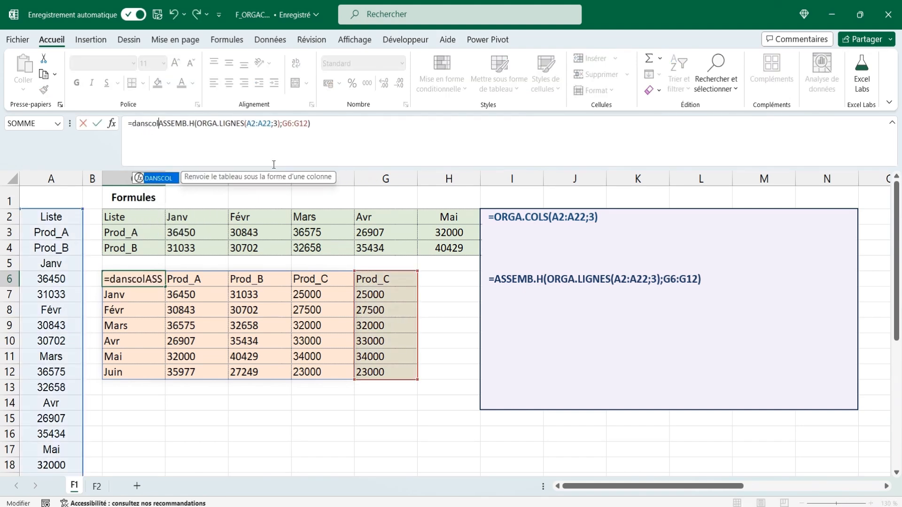
type("(")
left_click(319, 123)
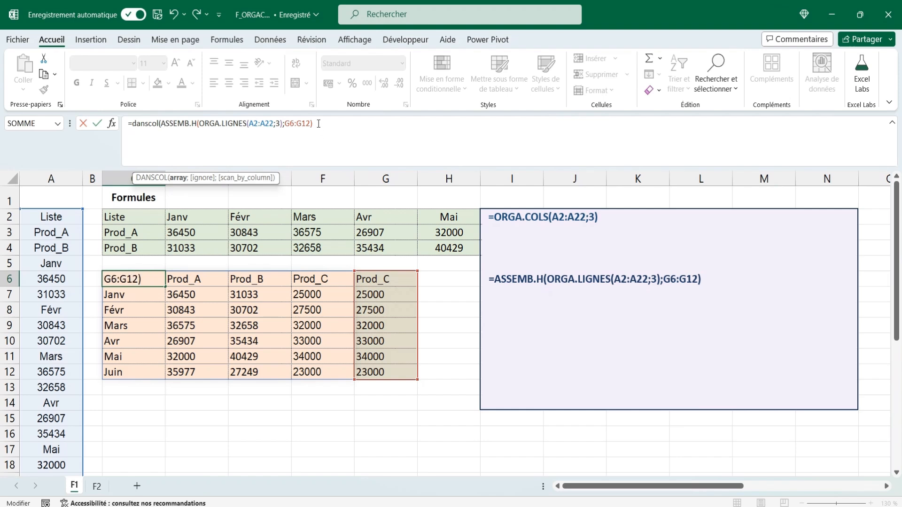
type(")")
key("Return")
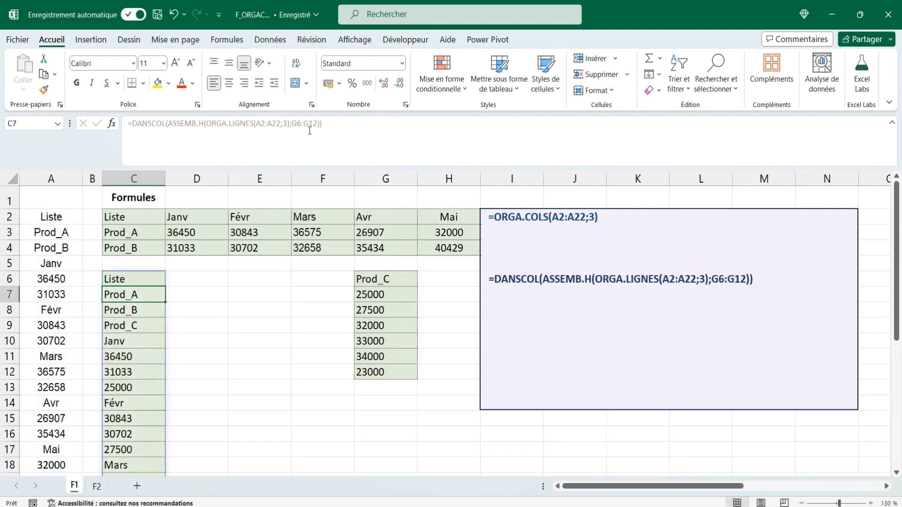
left_click(125, 280)
left_click_drag(125, 280, 123, 446)
left_click(128, 326)
left_click(123, 281)
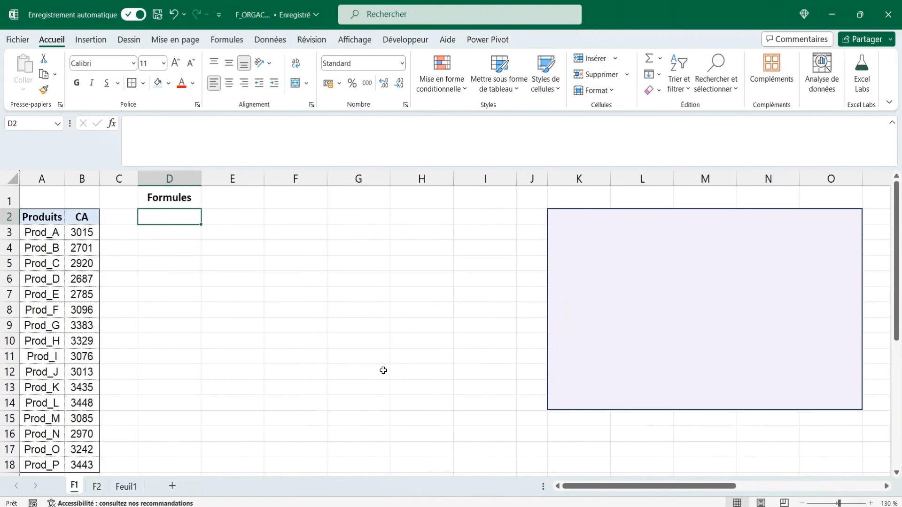
Enter =ORGA.COLS(A3:A18;6) in cell D2 to wrap the product names into columns of six
type("=")
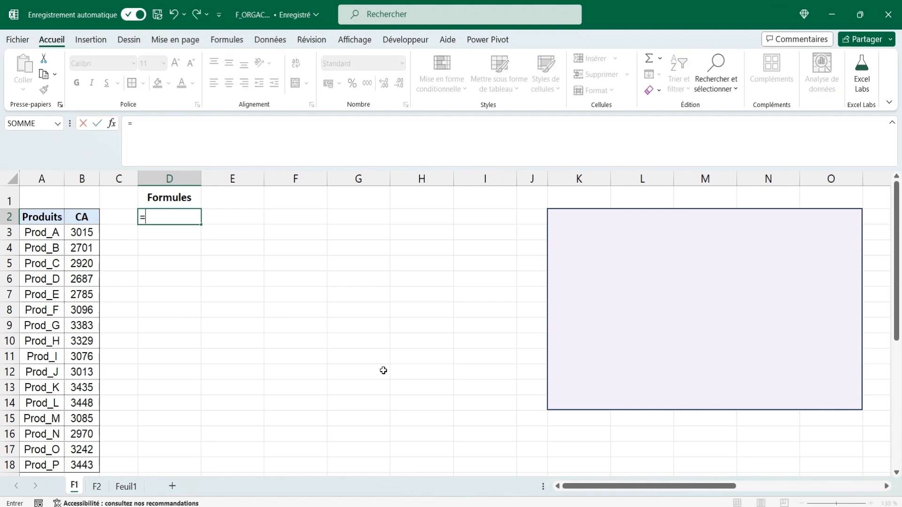
type("orga")
key("Tab")
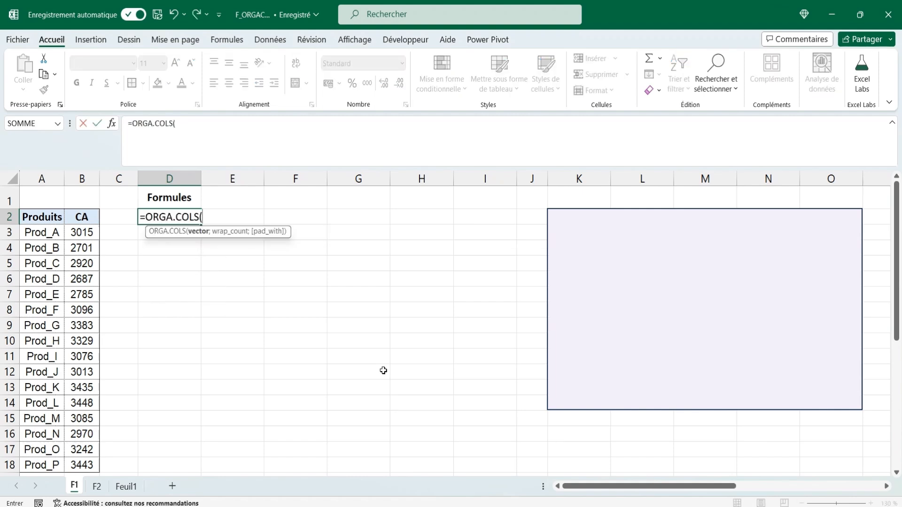
left_click_drag(45, 233, 42, 467)
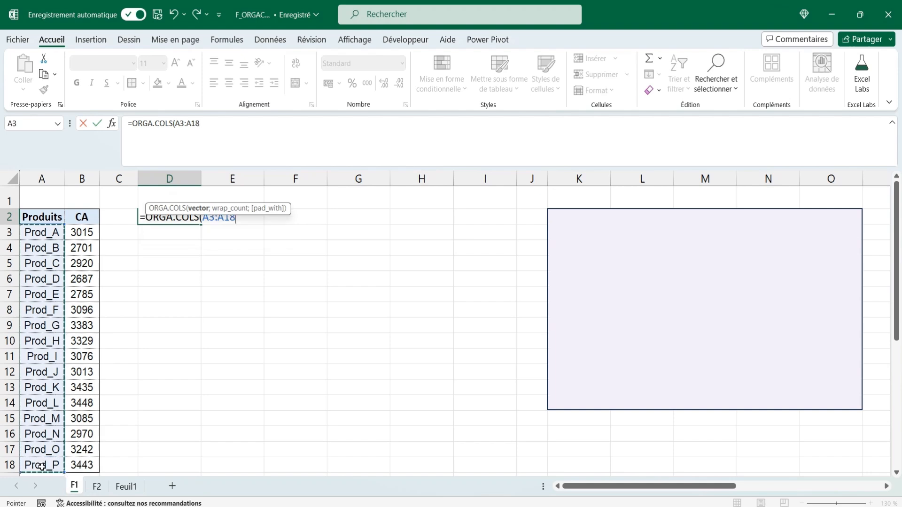
type(";")
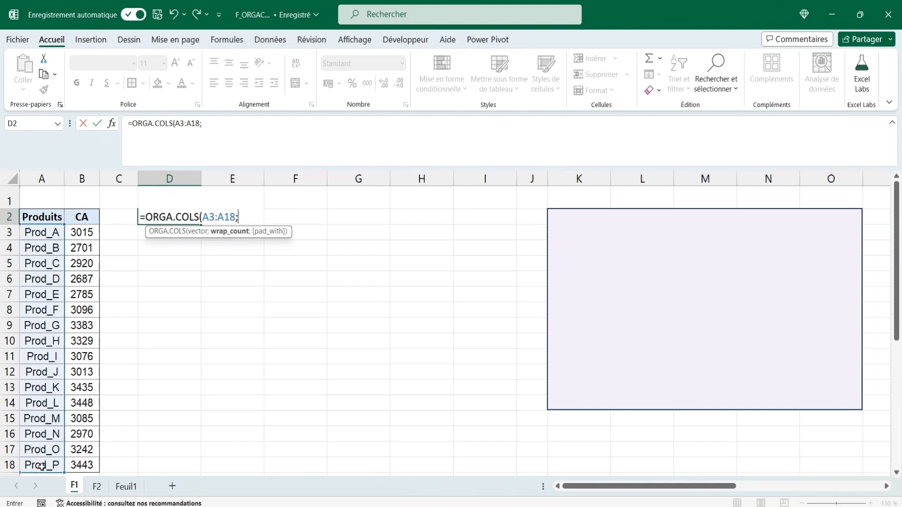
type("6)")
key("Return")
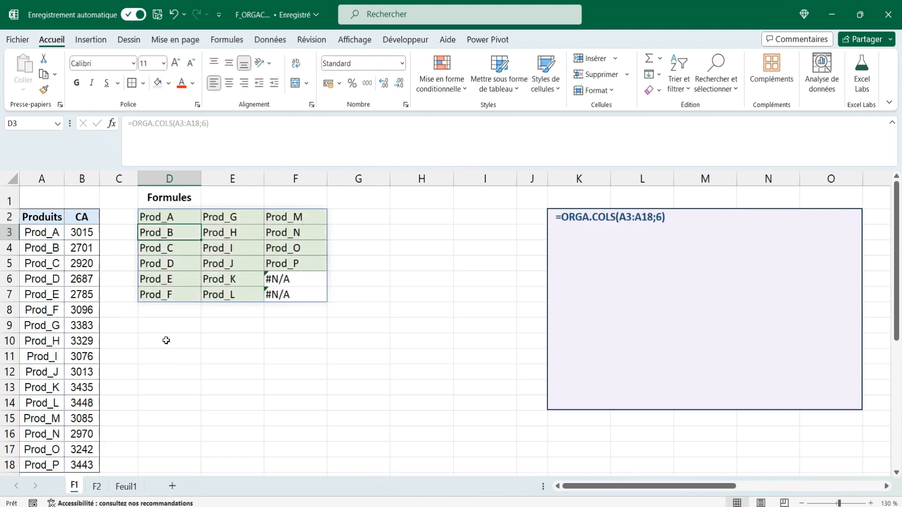
Enter =ORGA.COLS(B3:B18;6) in cell D9 to wrap the CA values into columns of six
left_click(158, 325)
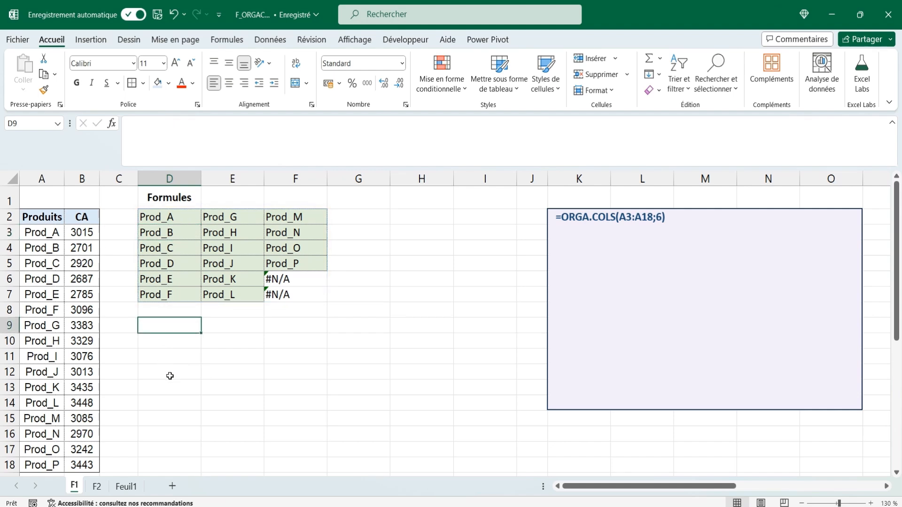
type("=org")
key("Tab")
left_click_drag(88, 235, 89, 462)
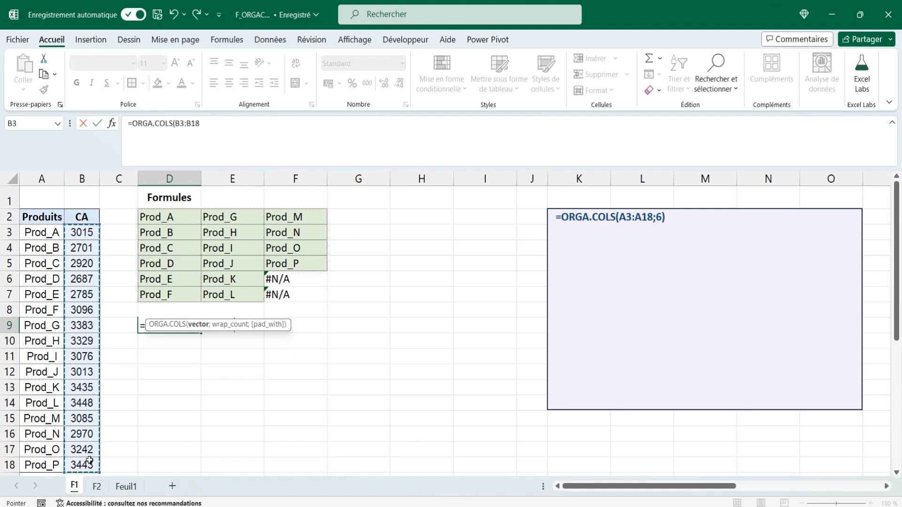
type(";6)")
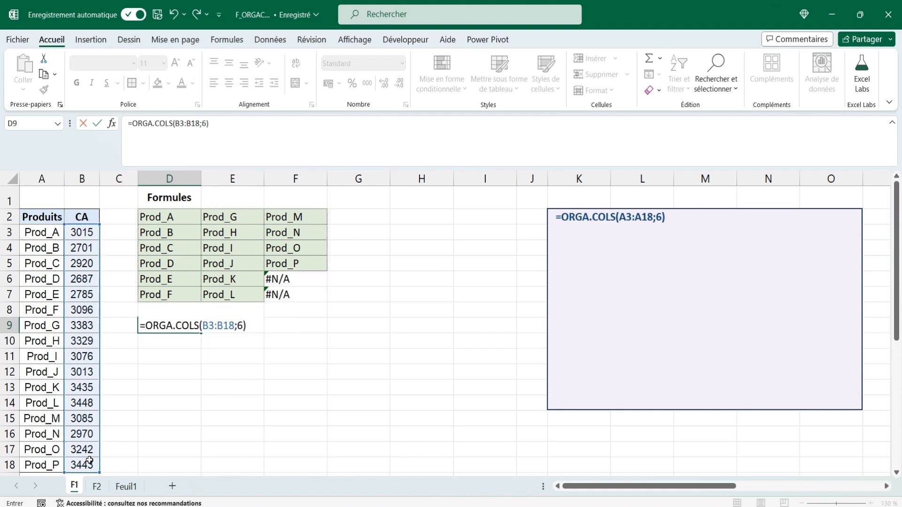
key("Return")
Copy the D9 formula text without its equals sign, and clear the formula from D9
left_click(173, 324)
left_click_drag(132, 125, 242, 128)
key("ctrl+c")
key("Escape")
key("F2")
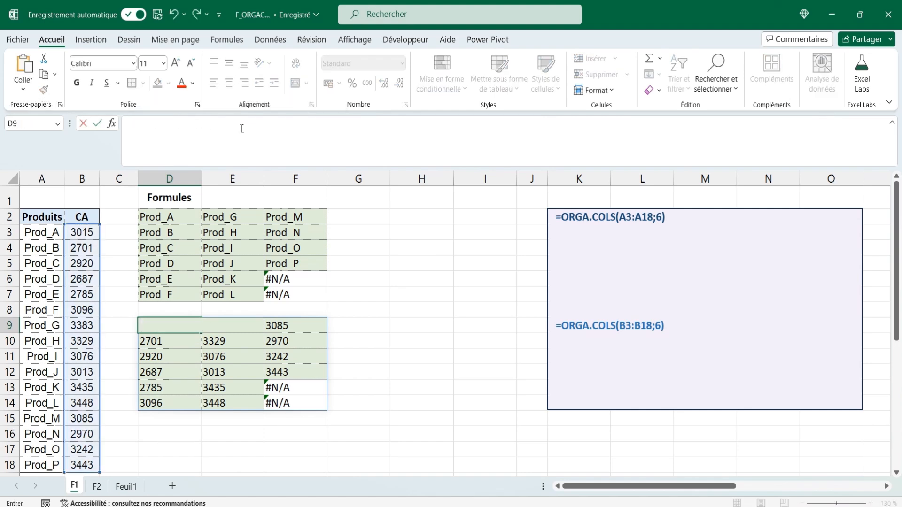
Start wrapping the D2 formula in ASSEMB.V and add "" as the padding argument of its ORGA.COLS(A3:A18;6)
left_click(165, 215)
left_click(132, 123)
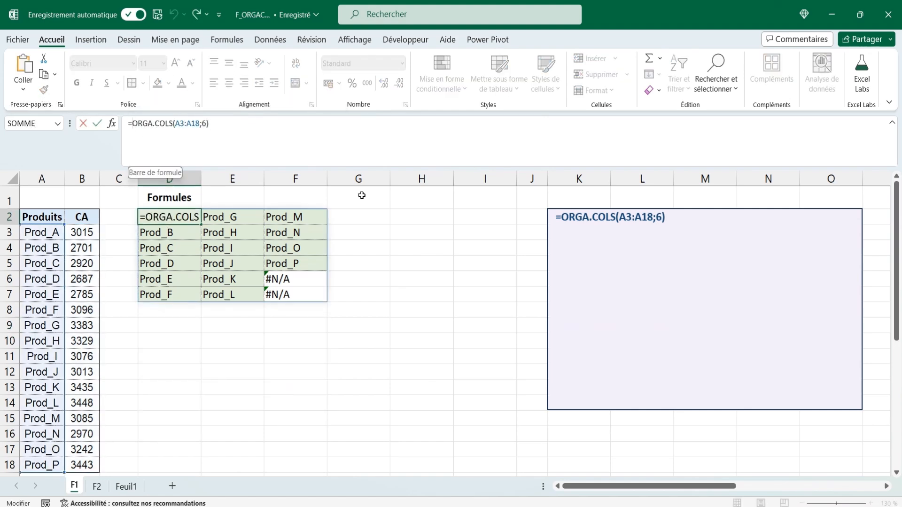
type("assemb.v")
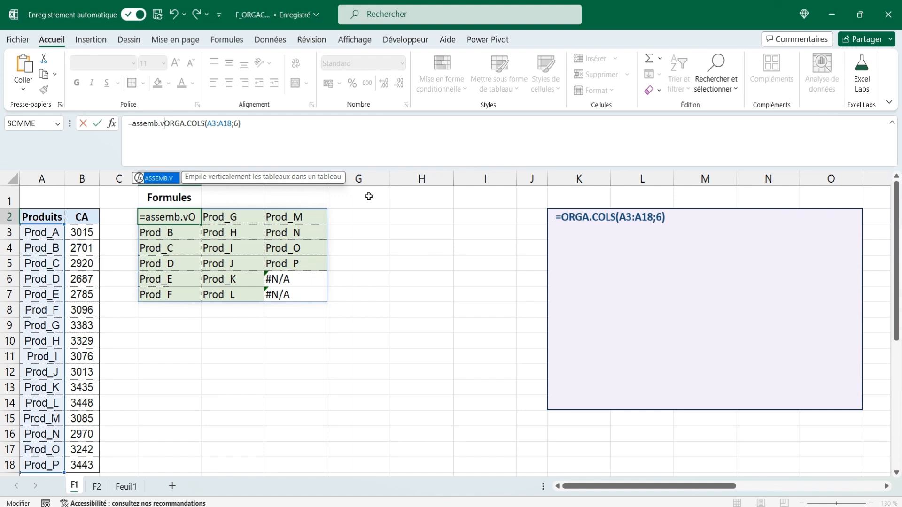
type("(")
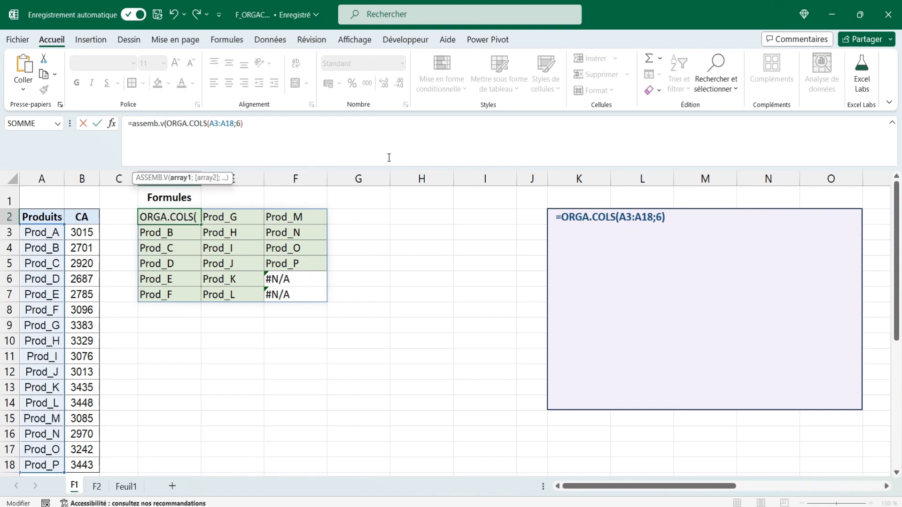
left_click(241, 124)
type(";\"\"")
left_click(262, 125)
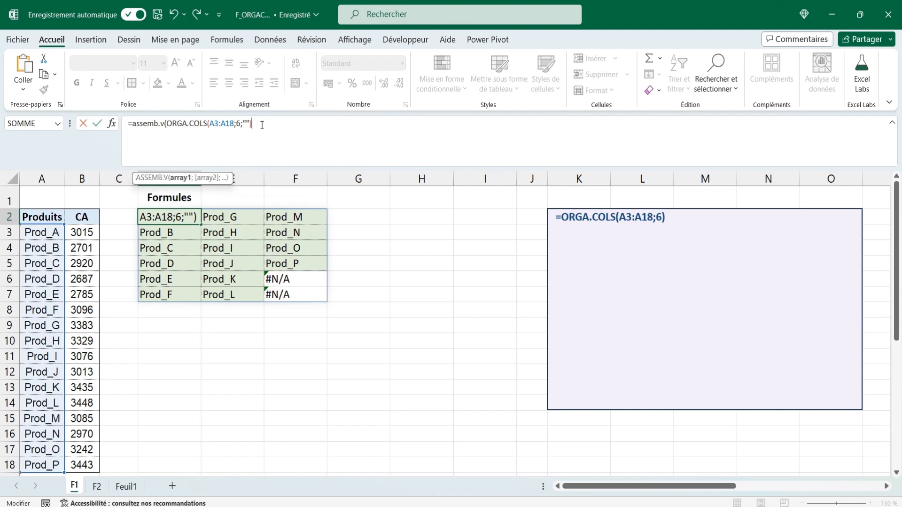
Add the copied CA formula as the second ASSEMB.V array in D2, padded with "", making it =ASSEMB.V(ORGA.COLS(A3:A18;6;"");ORGA.COLS(B3:B18;6;""))
type(";")
key("ctrl+v")
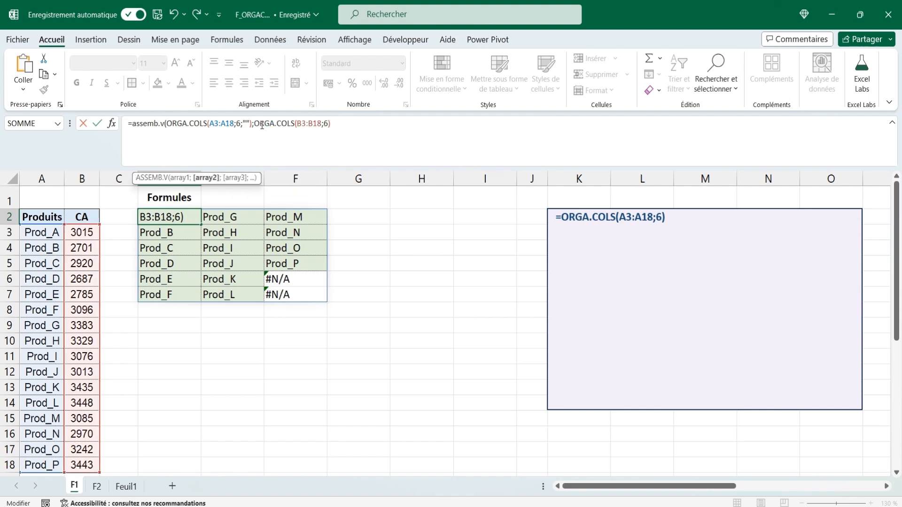
key("Left")
type(";\"\"")
key("Right")
type(")")
key("Return")
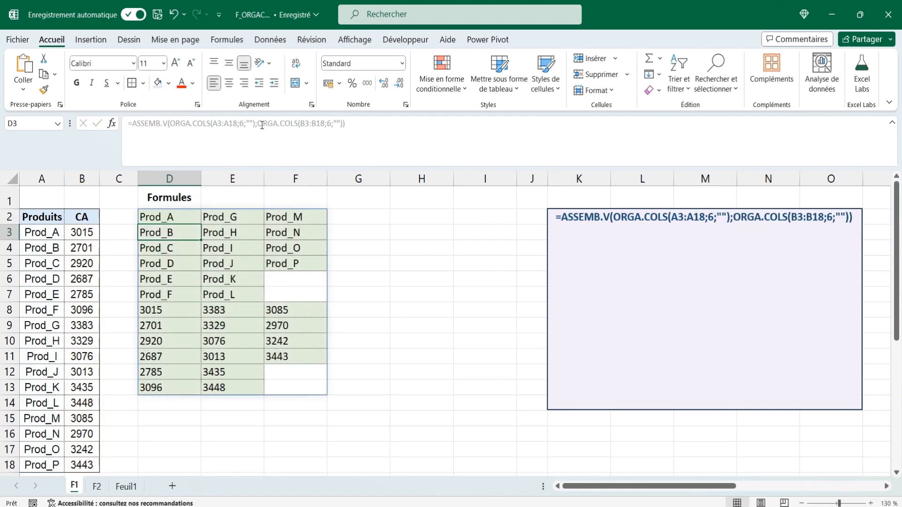
Wrap the D2 formula in DANSCOL with column scanning set to VRAI, making it =DANSCOL(ASSEMB.V(ORGA.COLS(A3:A18;6;"");ORGA.COLS(B3:B18;6;""));;VRAI)
left_click(172, 218)
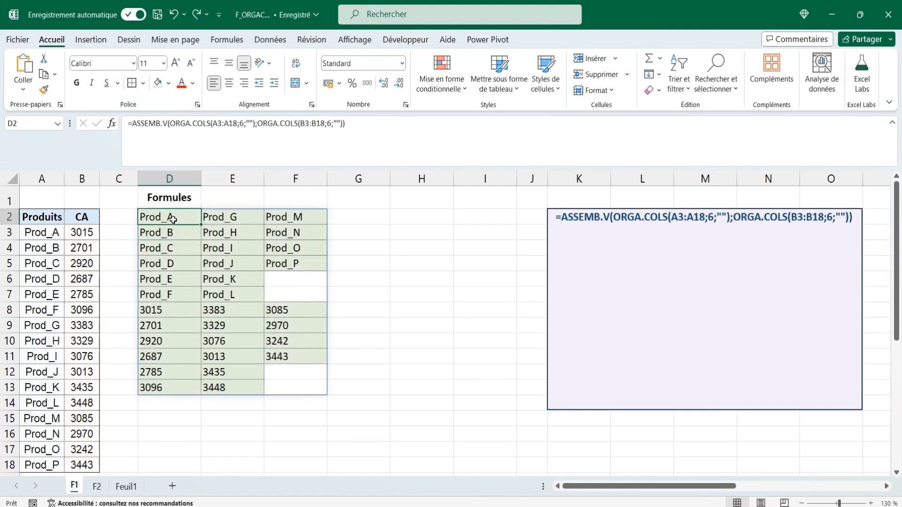
left_click(134, 125)
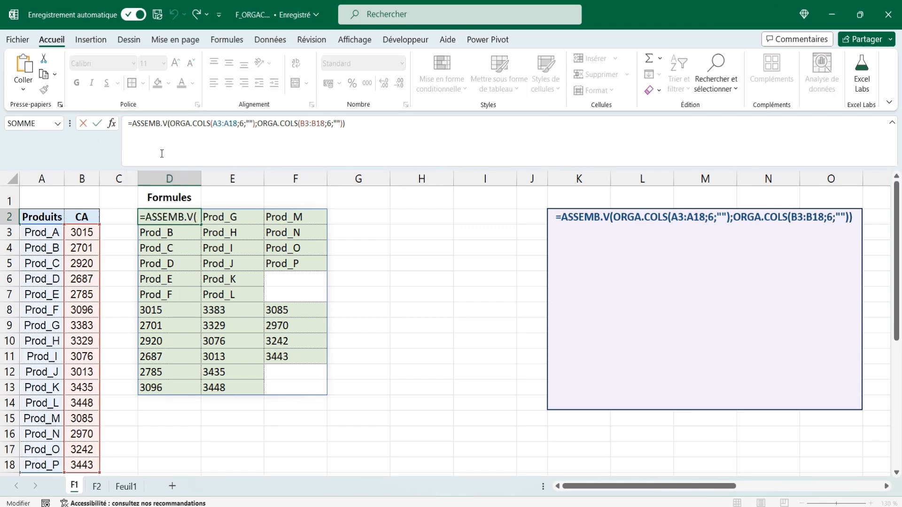
type("danscol")
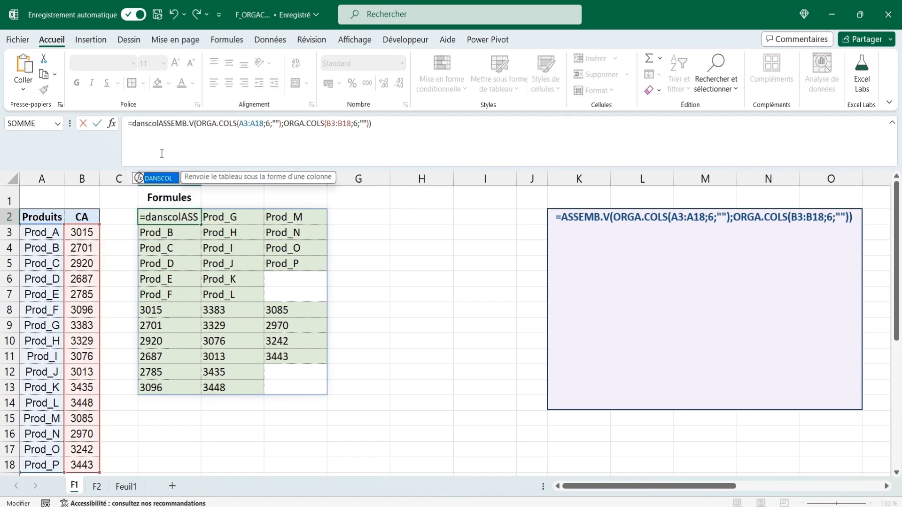
type("(")
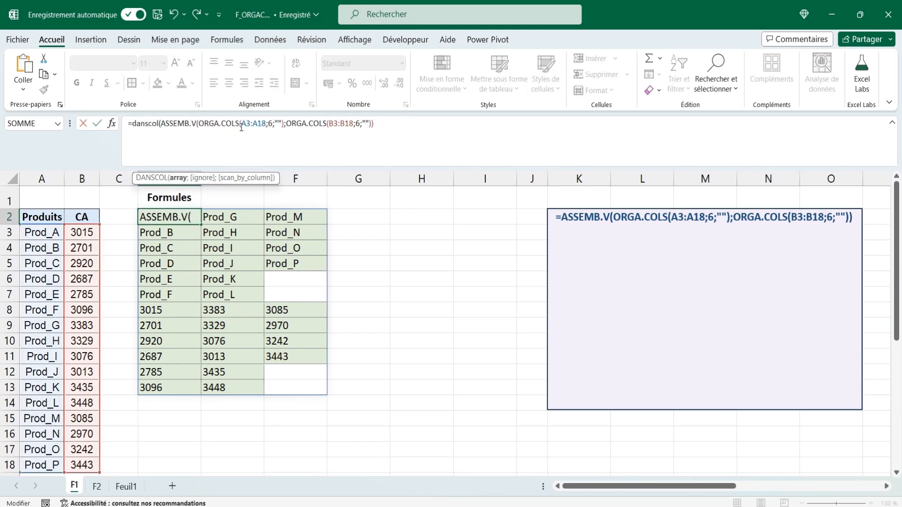
left_click(383, 125)
type(";;")
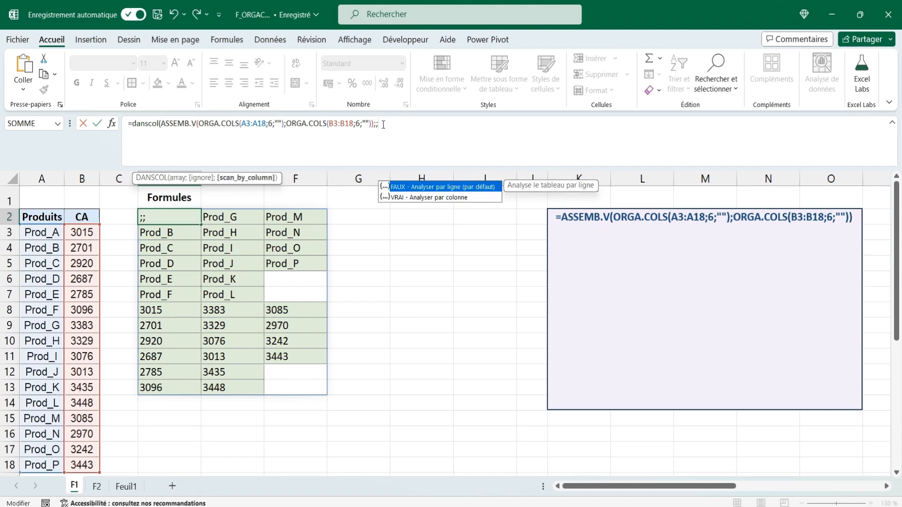
type("vrai)")
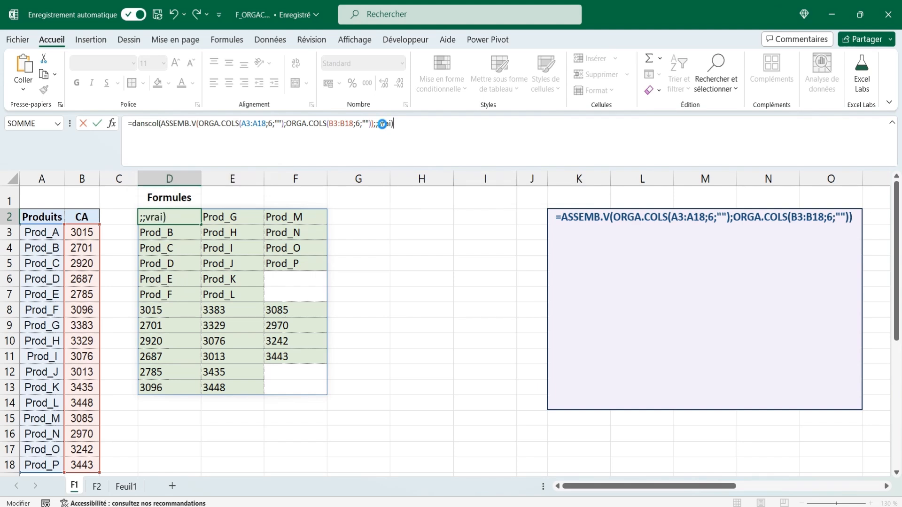
key("ctrl+Return")
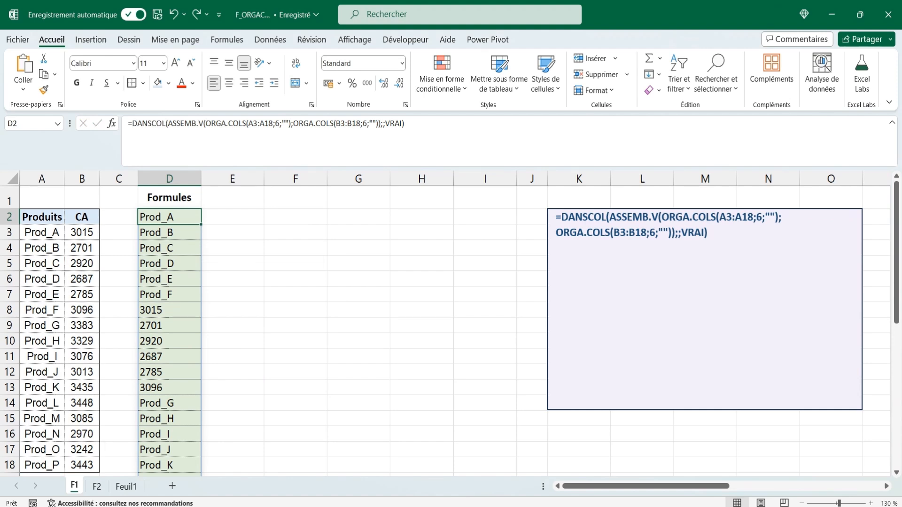
Wrap the whole D2 formula in an outer ORGA.COLS with a wrap count of 6 to place products and CA side by side
left_click(133, 122)
type("or")
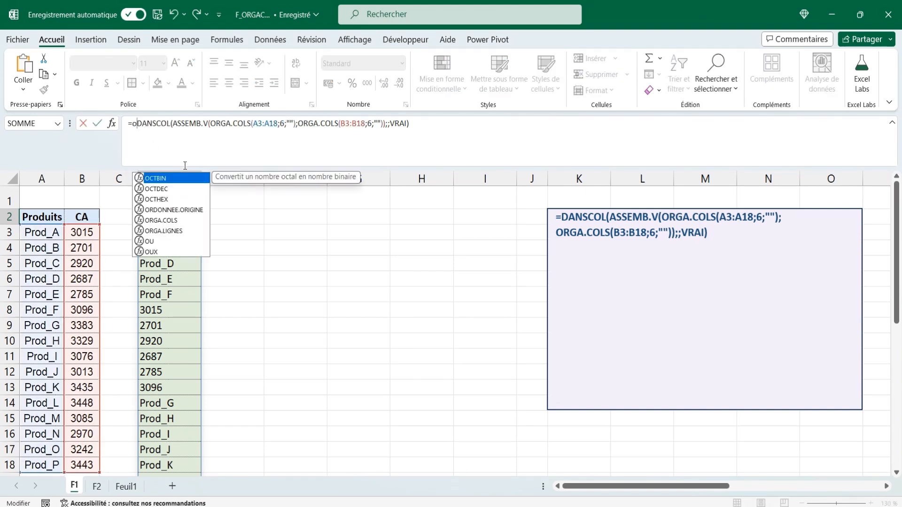
type("g")
key("Tab")
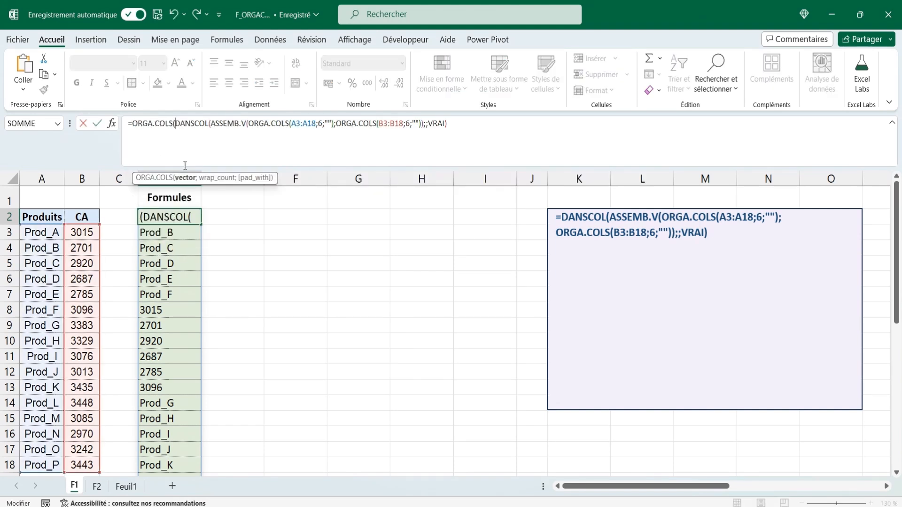
left_click(452, 123)
type(";6)")
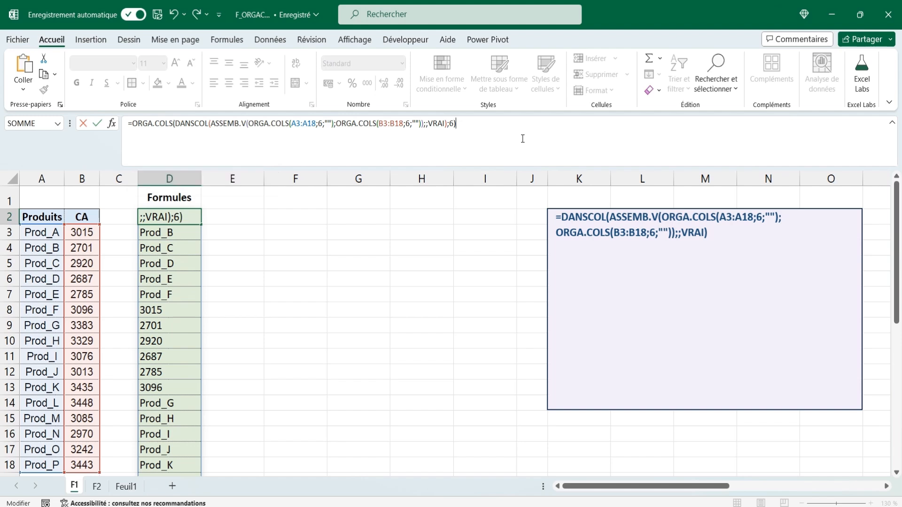
key("Return")
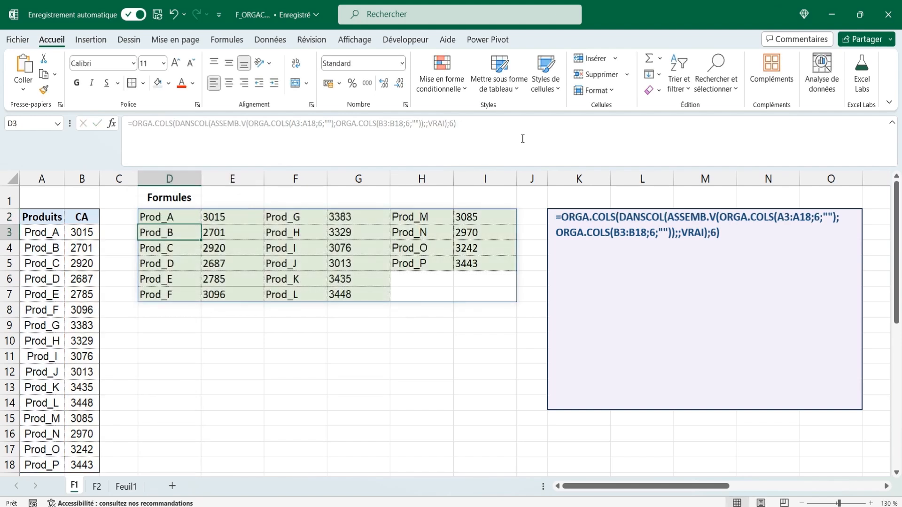
Compare the product and CA column pairs in D2:I7 with the matching source rows in columns A and B
left_click_drag(169, 217, 229, 295)
left_click(44, 232)
left_click_drag(45, 233, 89, 311)
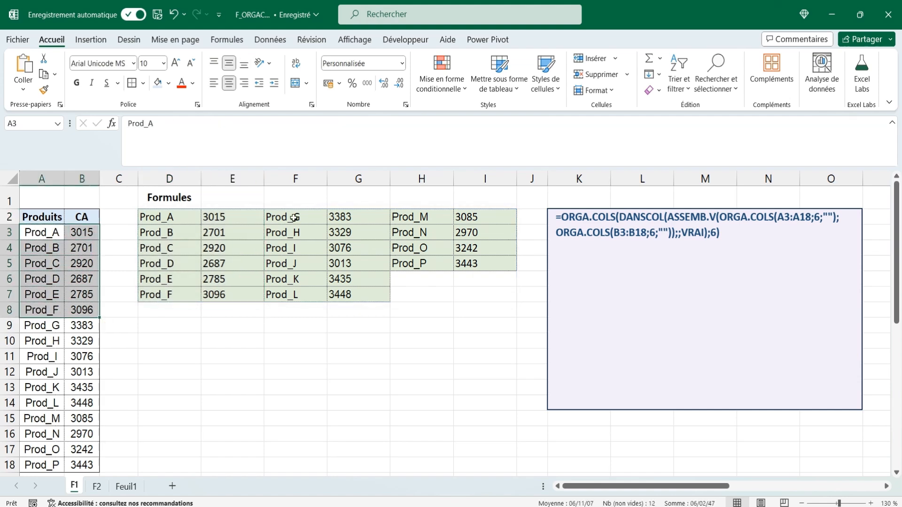
left_click_drag(304, 213, 344, 289)
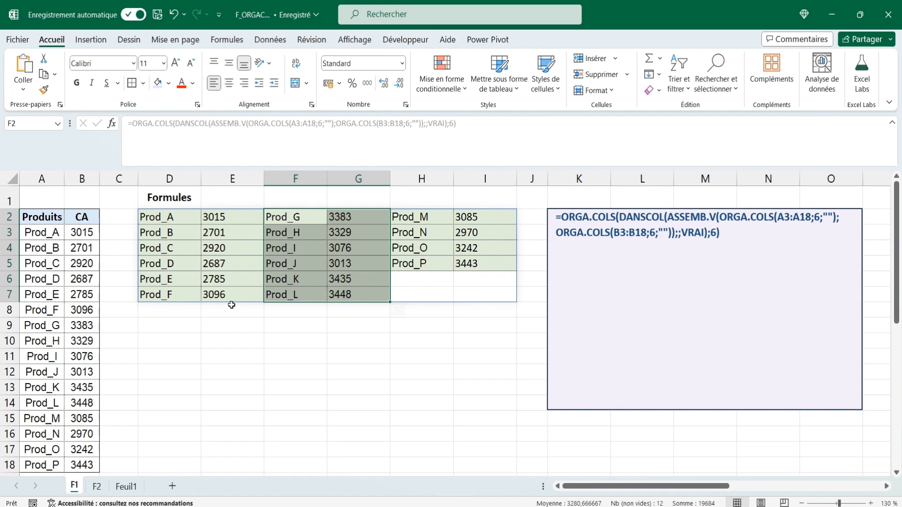
left_click_drag(37, 324, 87, 403)
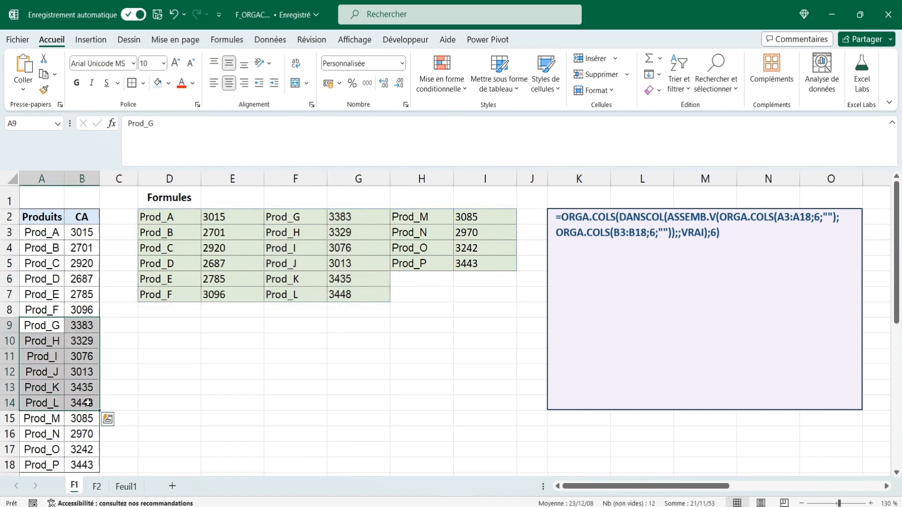
left_click_drag(409, 218, 480, 260)
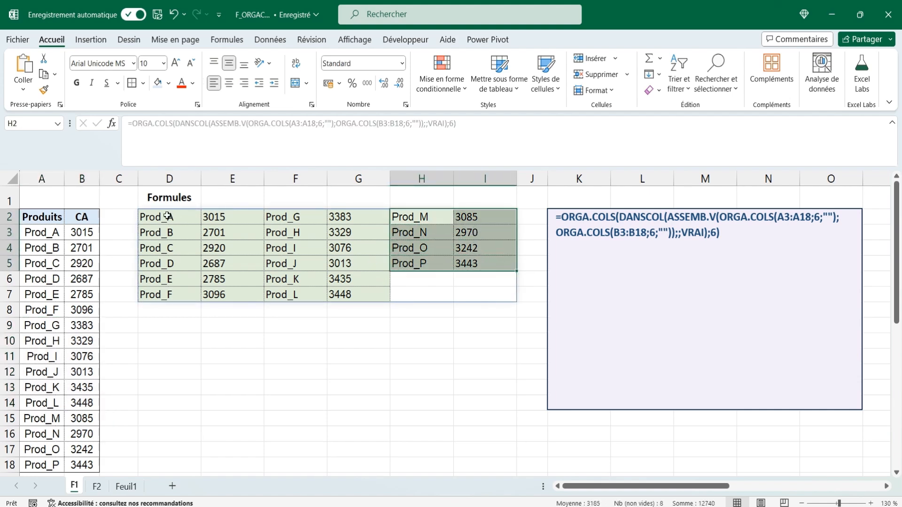
left_click(168, 217)
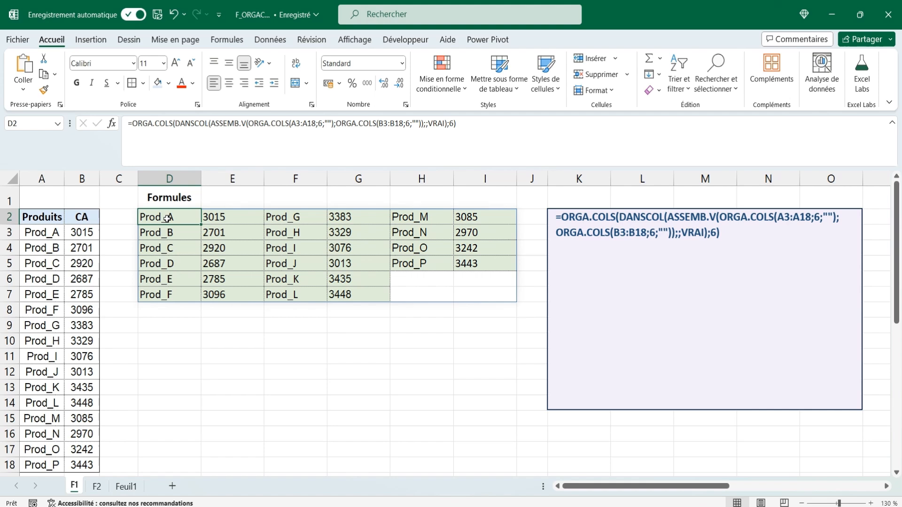